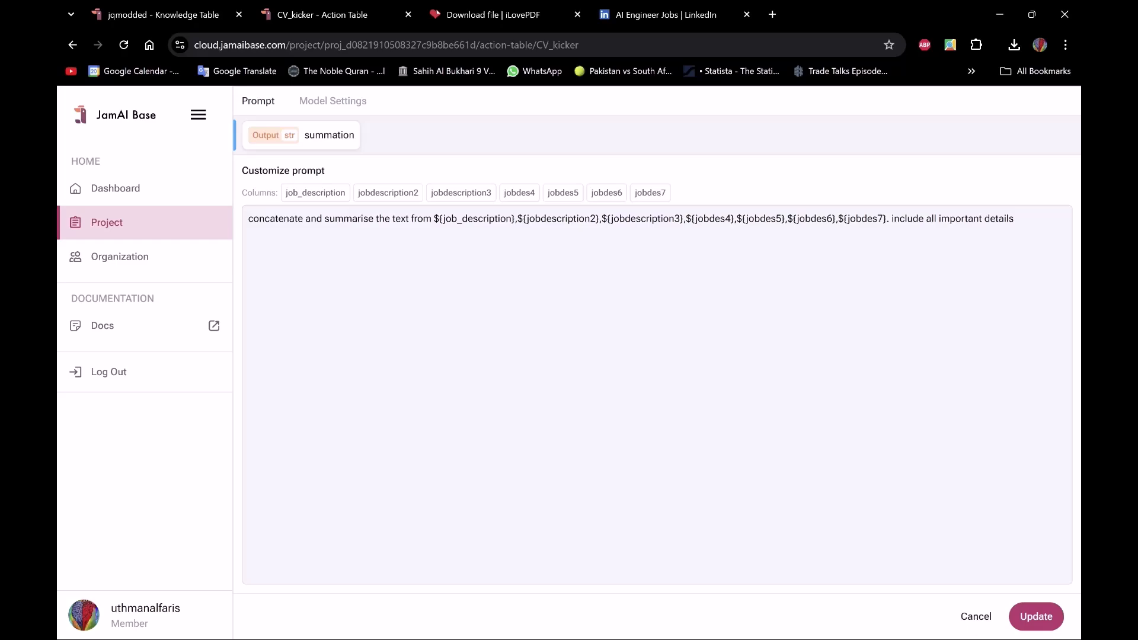
# Review the language models available for the summation column in its model settings, and close them without saving.
pyautogui.click(363, 102)
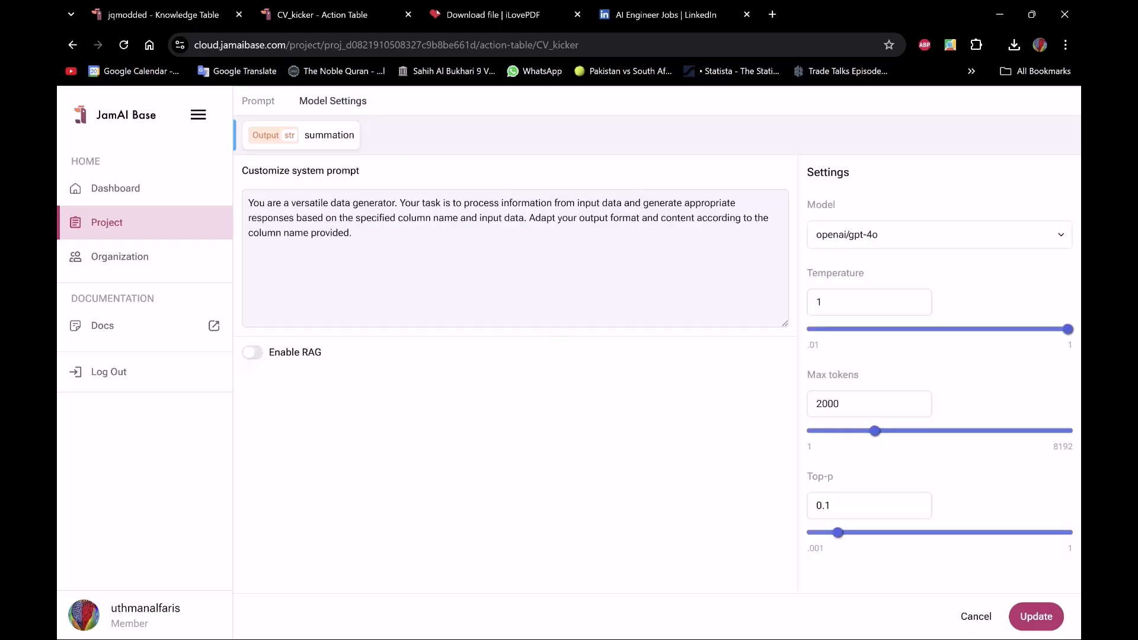
pyautogui.click(872, 243)
pyautogui.scroll(-3, 870, 415)
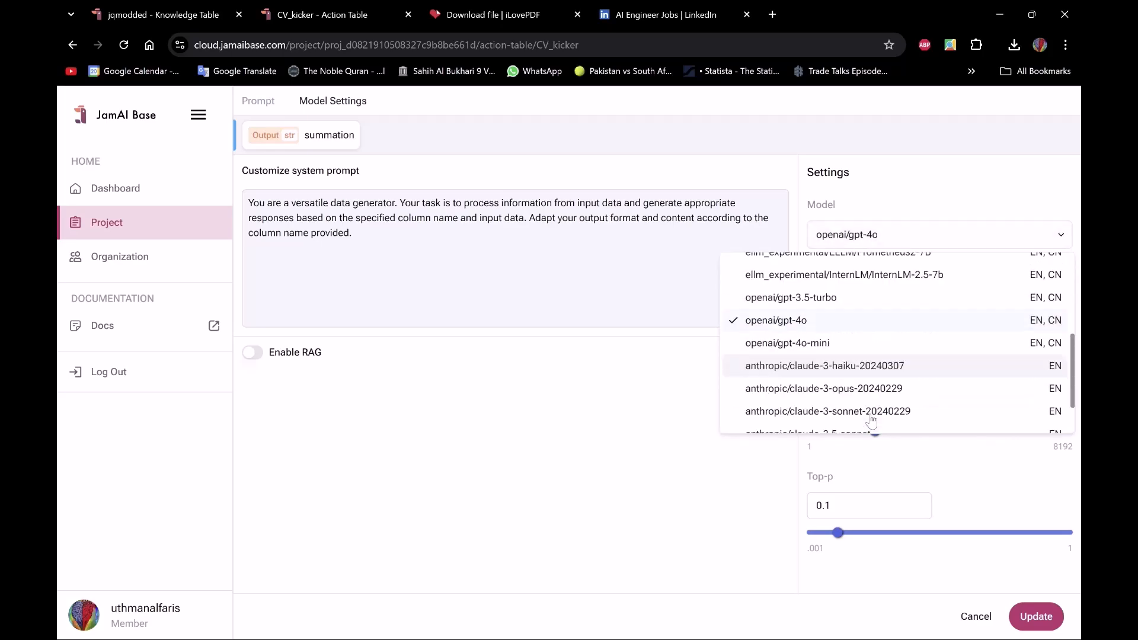
pyautogui.scroll(-3, 870, 415)
pyautogui.scroll(4, 859, 355)
pyautogui.scroll(-4, 854, 310)
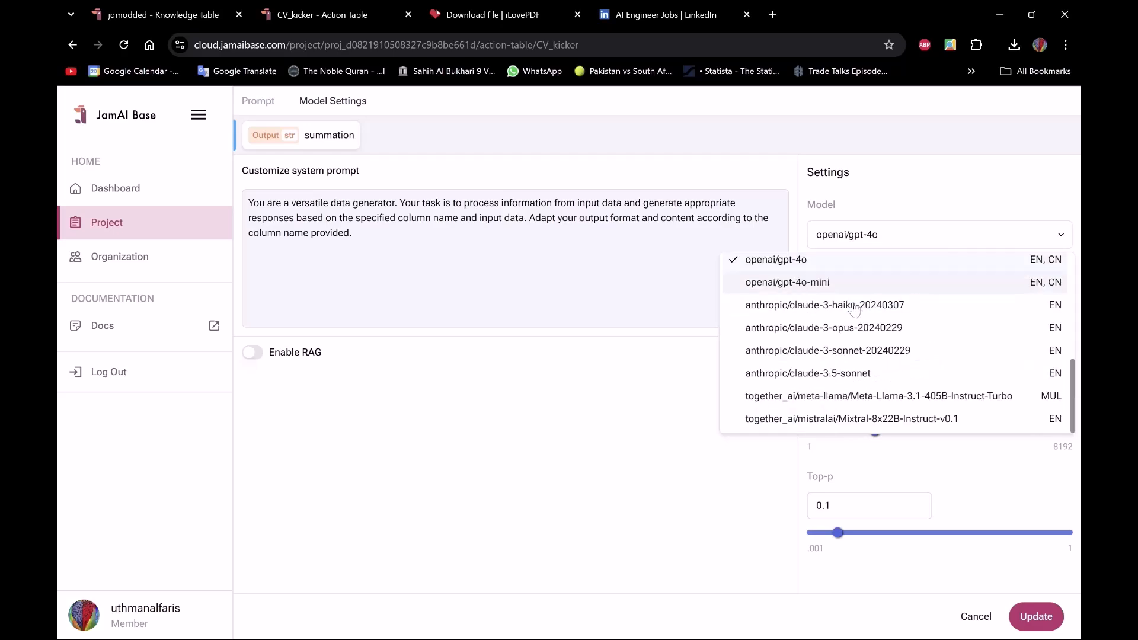
pyautogui.scroll(3, 880, 379)
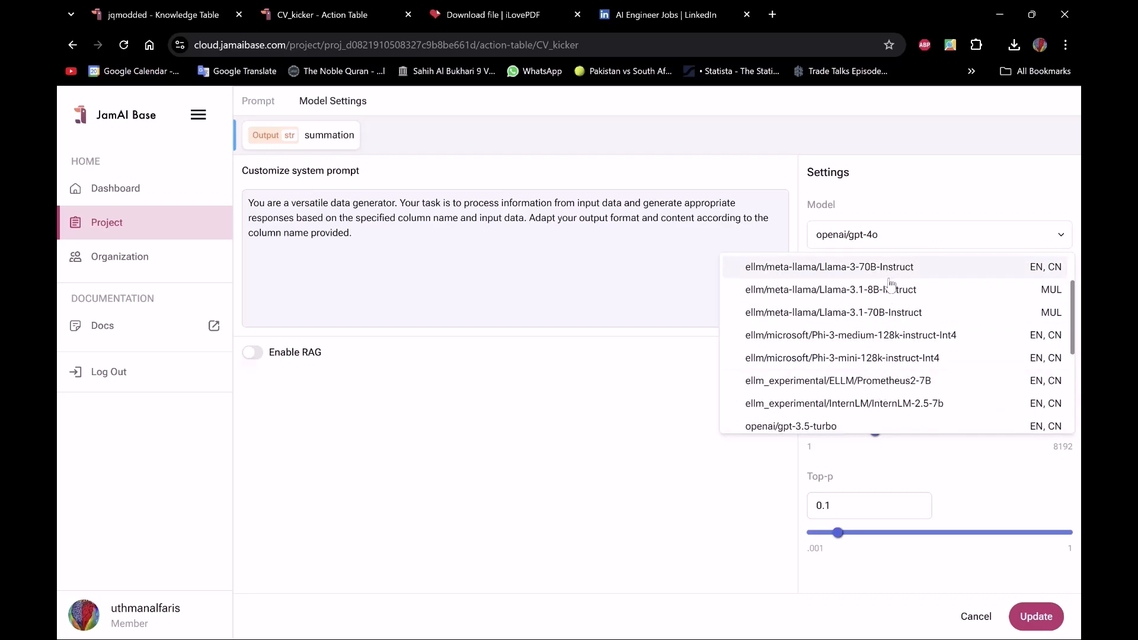
pyautogui.scroll(-3, 889, 297)
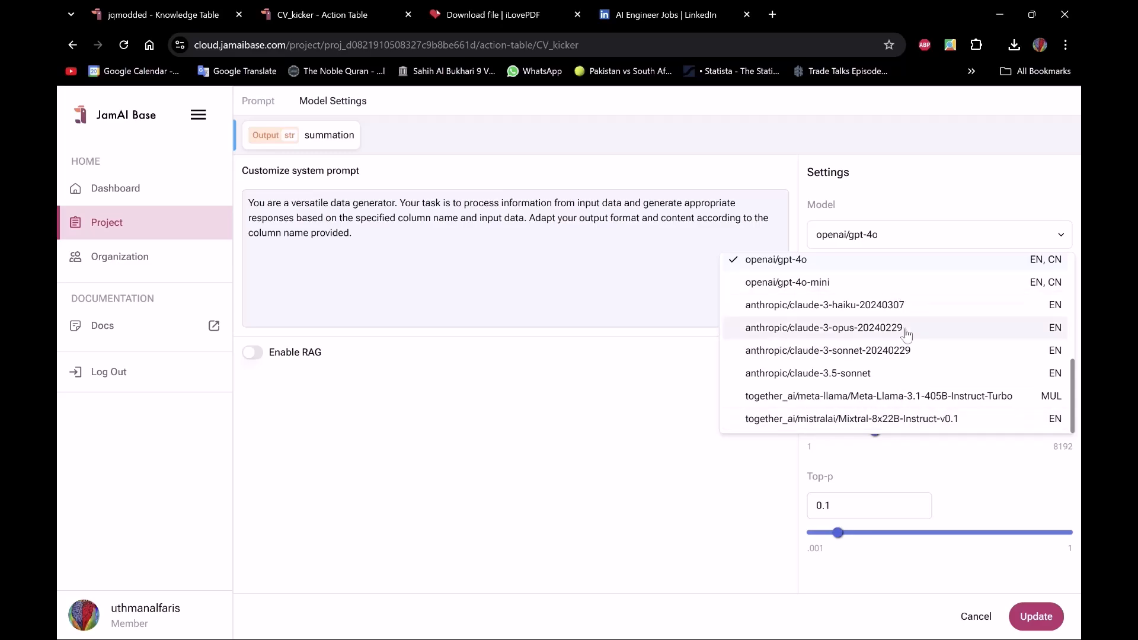
pyautogui.scroll(3, 906, 334)
pyautogui.click(675, 447)
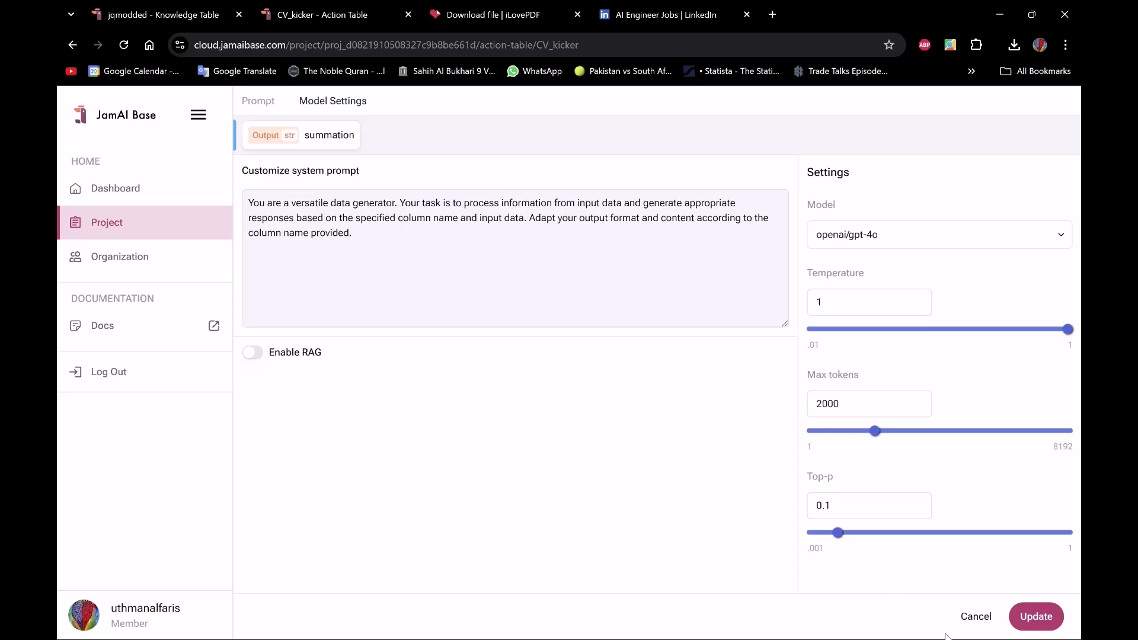
pyautogui.click(974, 617)
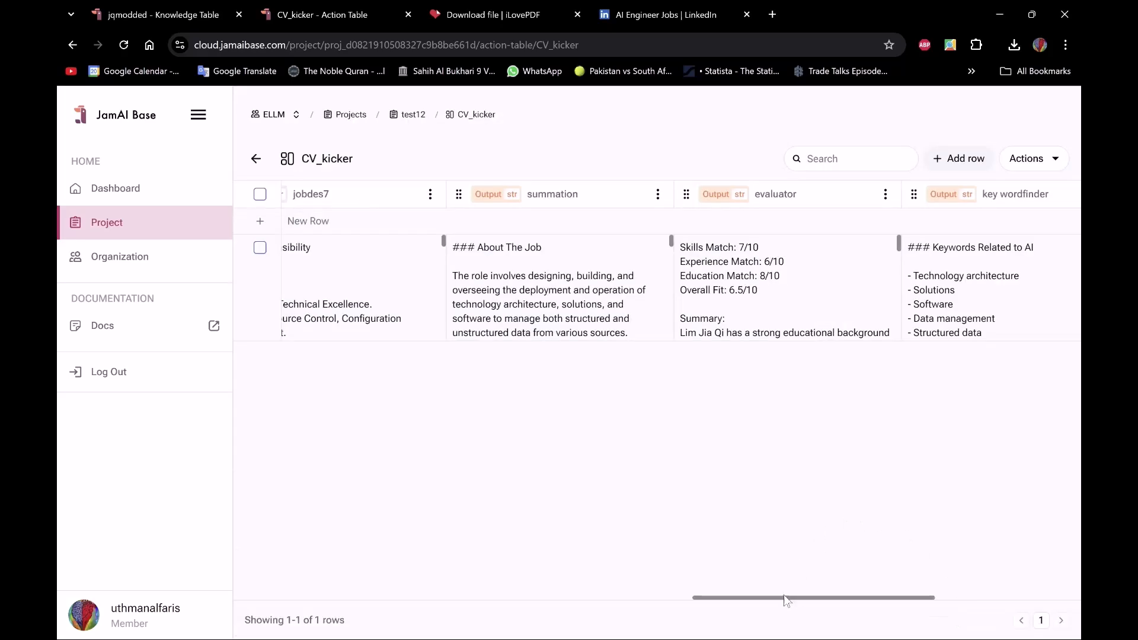
# Open the evaluator column's settings and examine its prompt instructions and required output format.
pyautogui.moveTo(802, 602)
pyautogui.mouseDown()
pyautogui.moveTo(859, 603)
pyautogui.moveTo(783, 586)
pyautogui.moveTo(815, 599)
pyautogui.mouseUp()
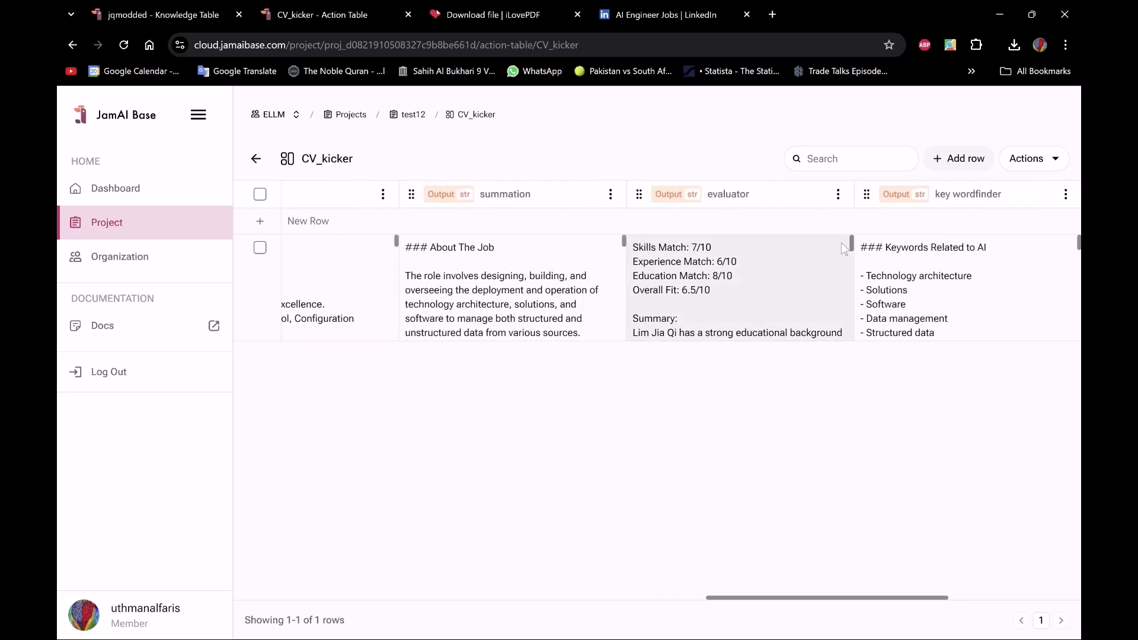
pyautogui.click(838, 193)
pyautogui.click(816, 224)
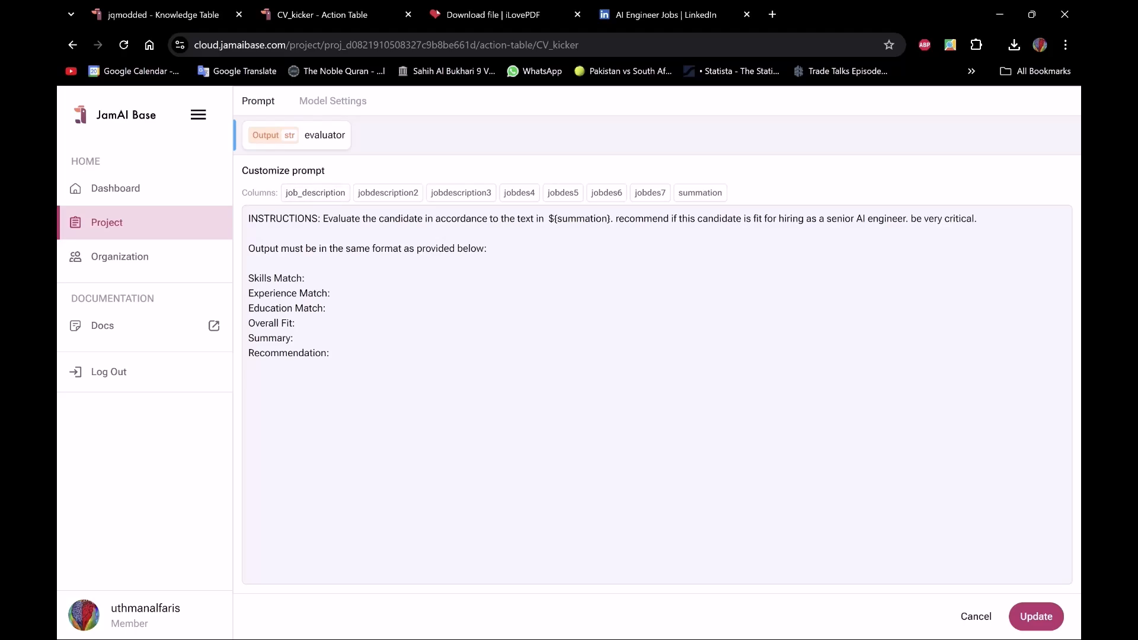
pyautogui.moveTo(337, 355); pyautogui.dragTo(249, 218)
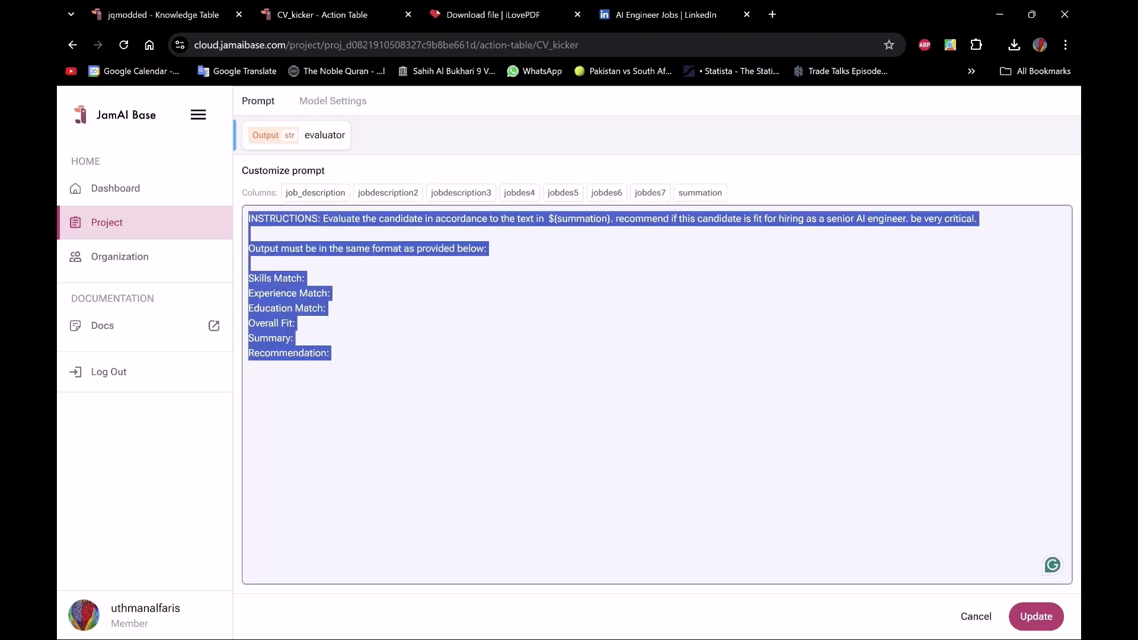
pyautogui.click(306, 278)
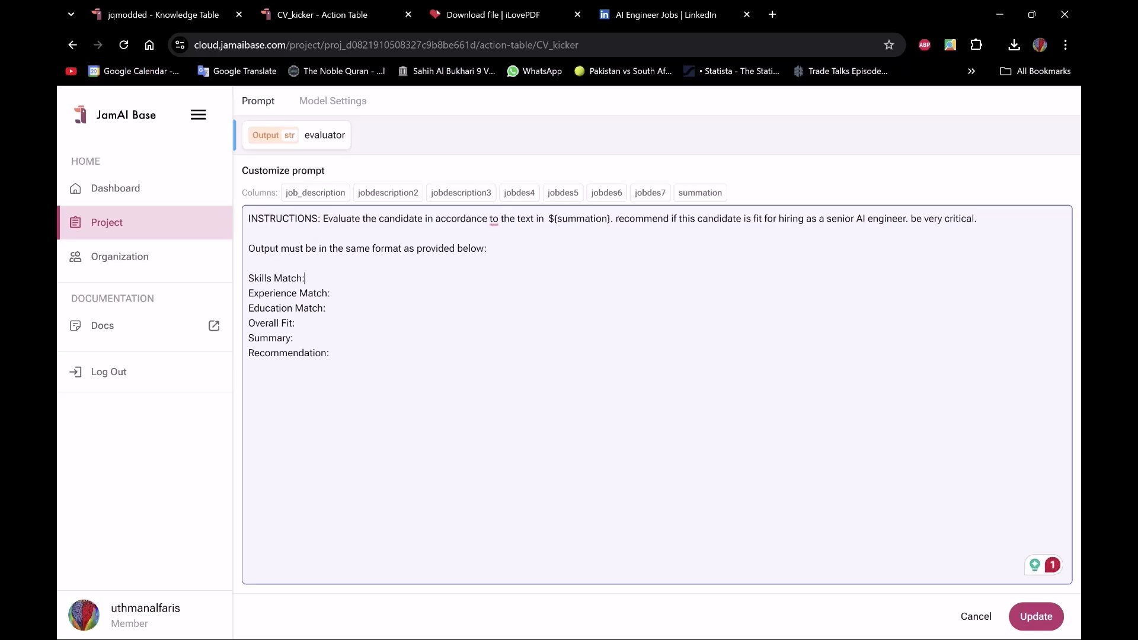
# Examine the evaluator column's system prompt in its model settings, from the objective through the scoring criteria and feedback instructions.
pyautogui.click(343, 102)
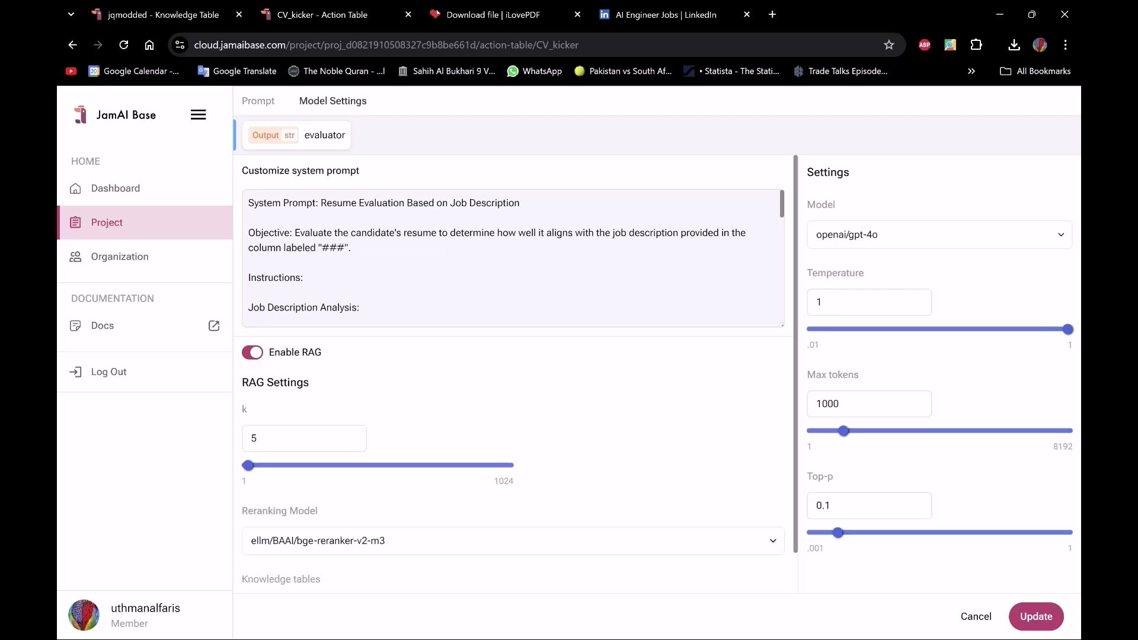
pyautogui.moveTo(326, 203)
pyautogui.mouseDown()
pyautogui.moveTo(518, 213)
pyautogui.moveTo(321, 205)
pyautogui.mouseUp()
pyautogui.click(517, 216)
pyautogui.rightClick(517, 212)
pyautogui.click(519, 207)
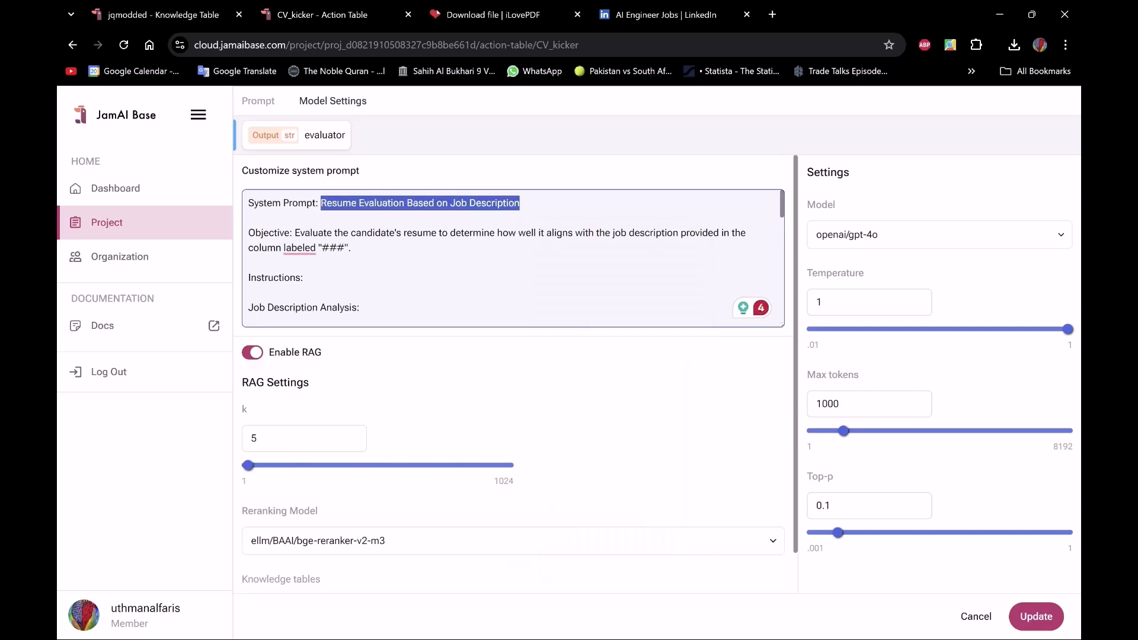
pyautogui.click(352, 247)
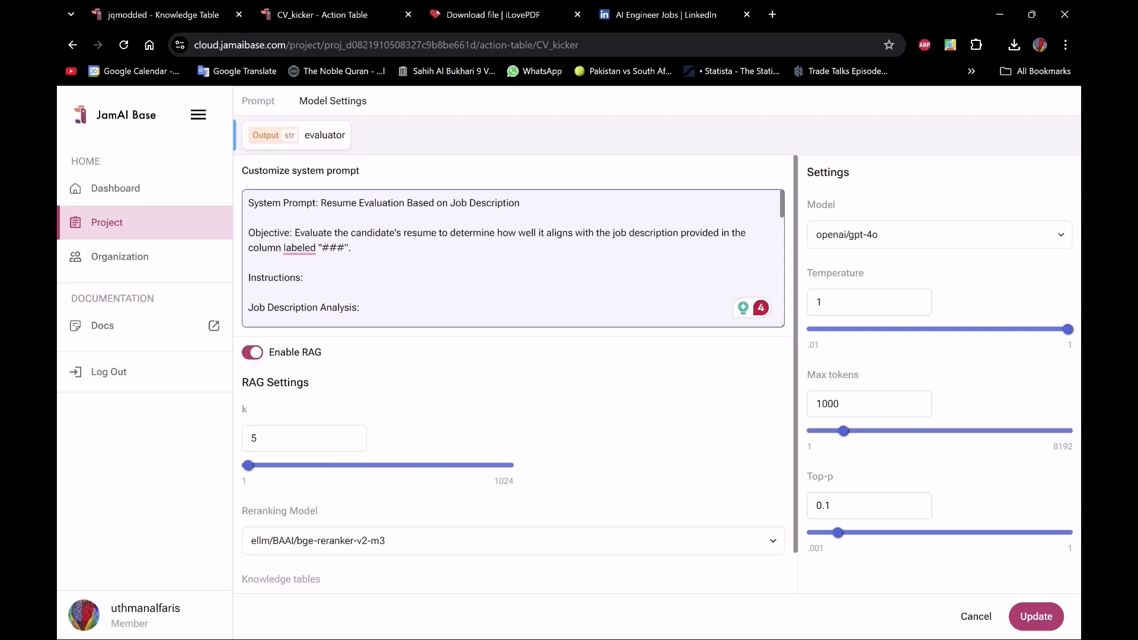
pyautogui.scroll(-5, 512, 257)
pyautogui.scroll(5, 513, 257)
pyautogui.scroll(-5, 512, 257)
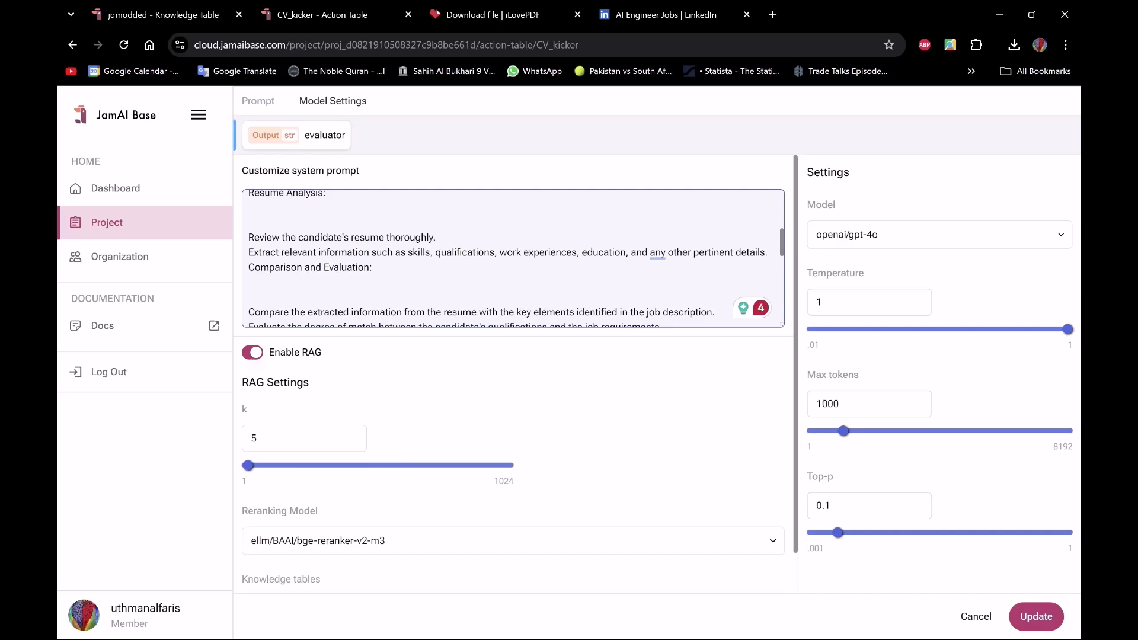
pyautogui.scroll(-5, 512, 258)
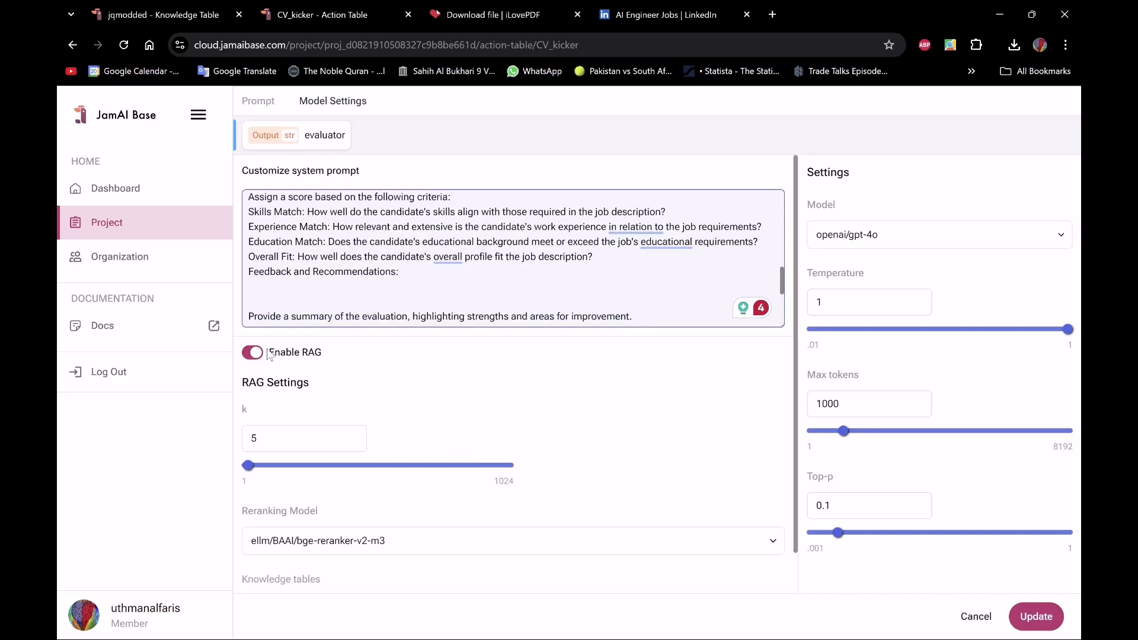
# Set the evaluator's RAG knowledge table to the candidate's unedited resume table, listed below test3, and save the column settings.
pyautogui.scroll(-2, 375, 371)
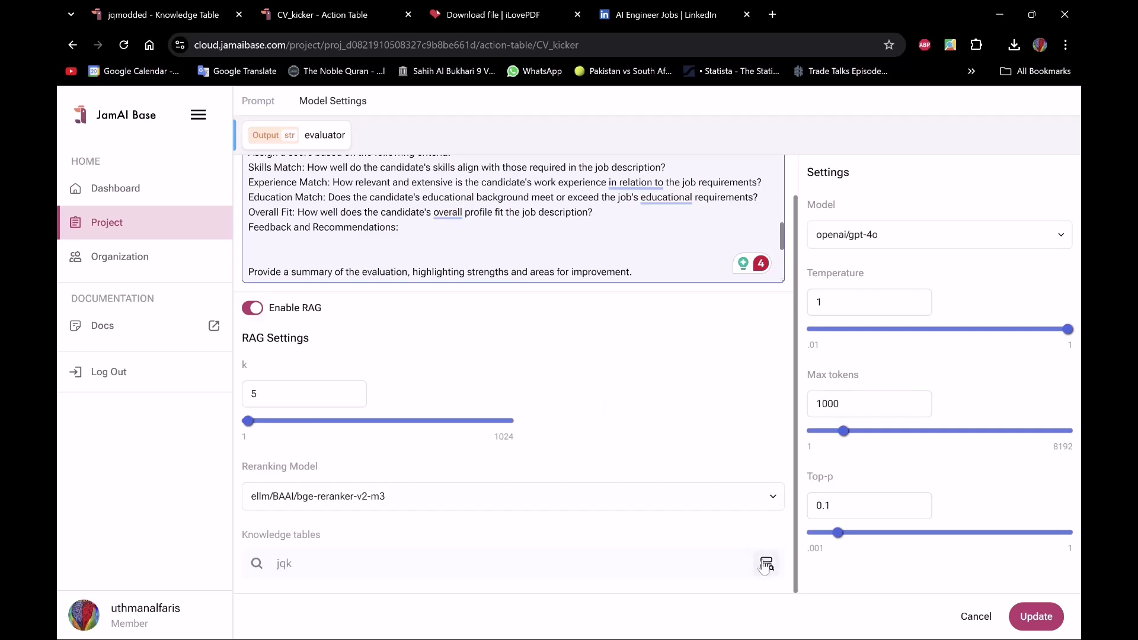
pyautogui.click(766, 564)
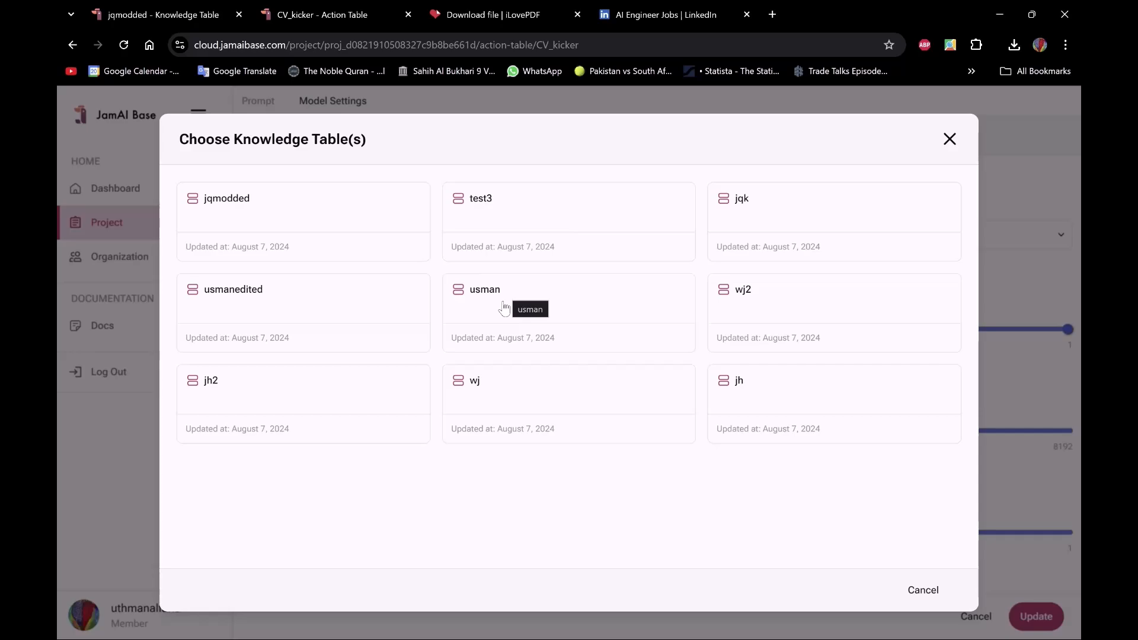
pyautogui.click(504, 309)
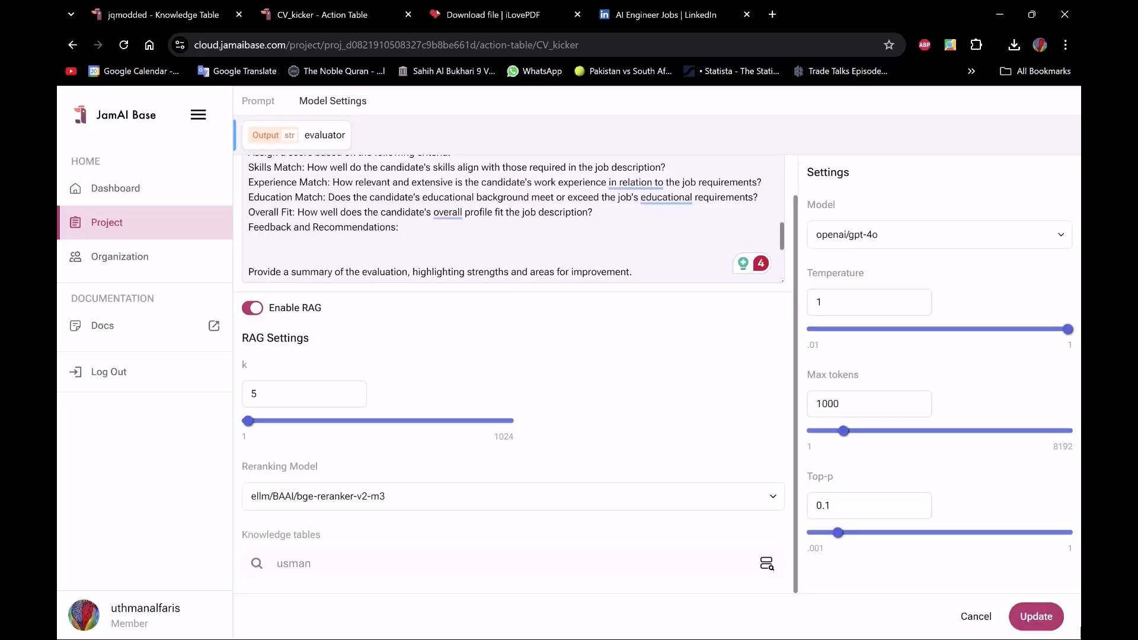
pyautogui.click(1034, 616)
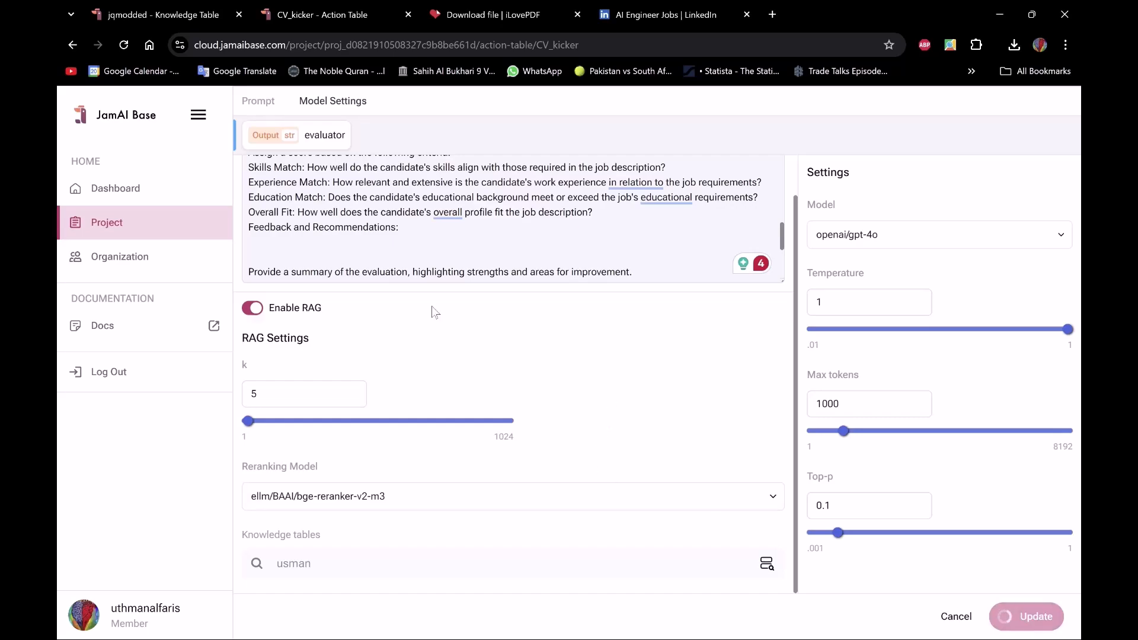
# Switch to the jqmodded browser tab and open the knowledge table list of the test12 project.
pyautogui.click(196, 11)
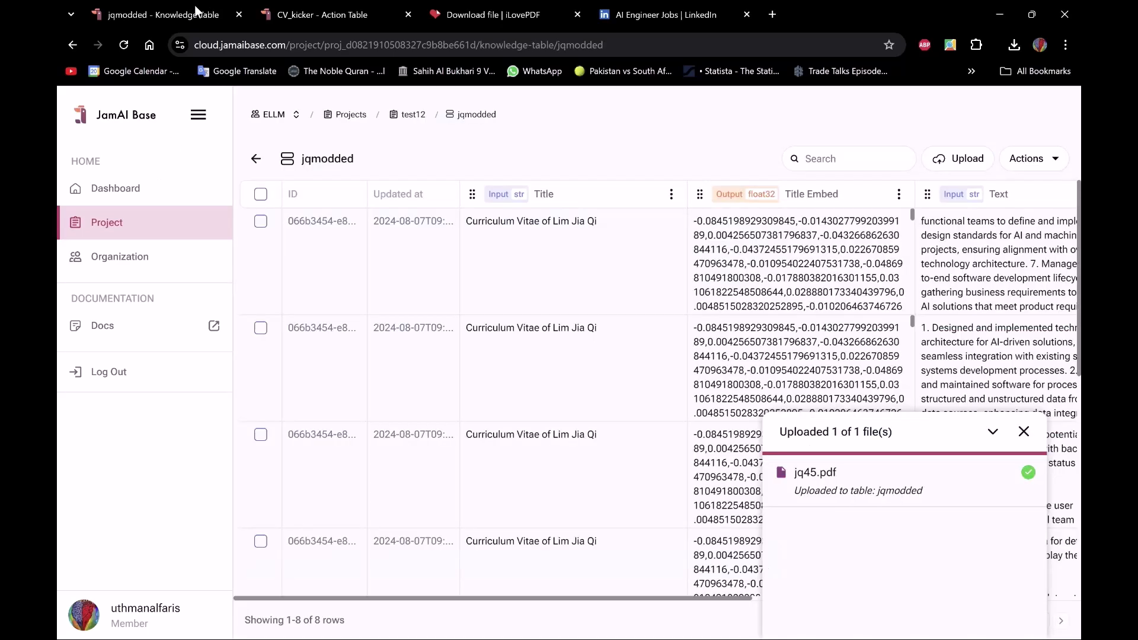
pyautogui.click(355, 119)
pyautogui.scroll(-10, 490, 376)
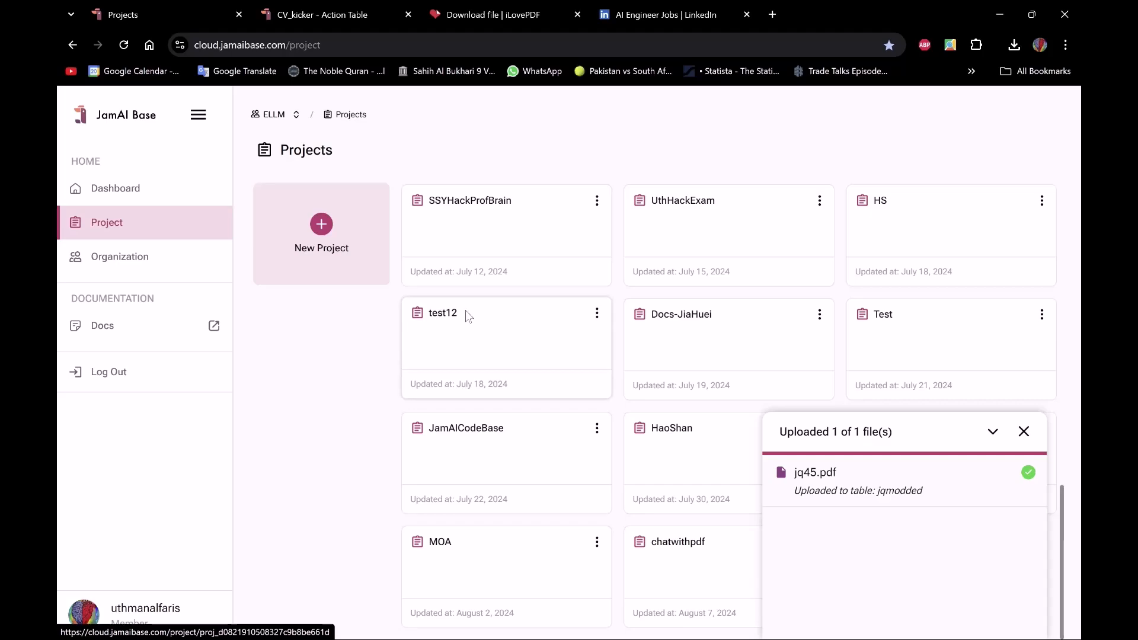
pyautogui.click(465, 310)
pyautogui.click(408, 204)
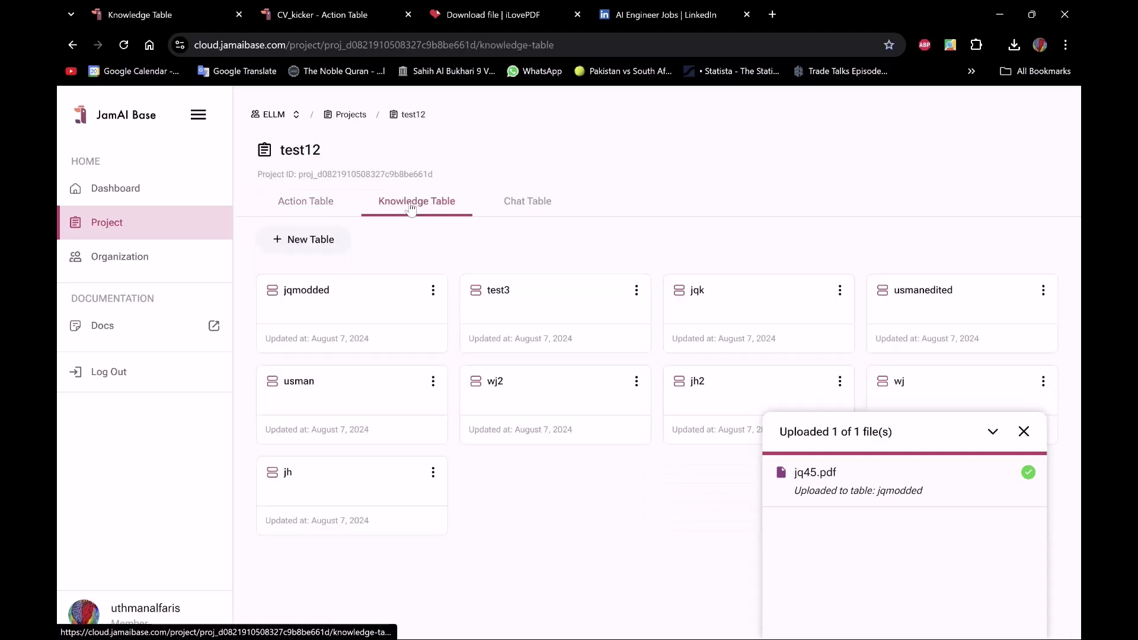
pyautogui.click(337, 241)
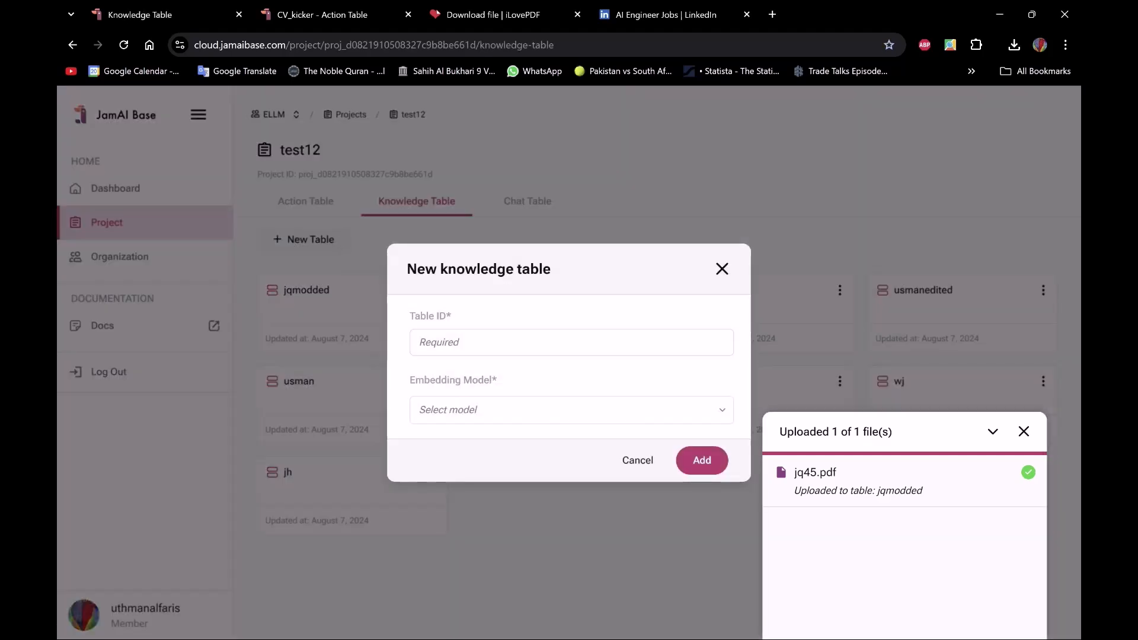
pyautogui.click(475, 409)
pyautogui.click(721, 269)
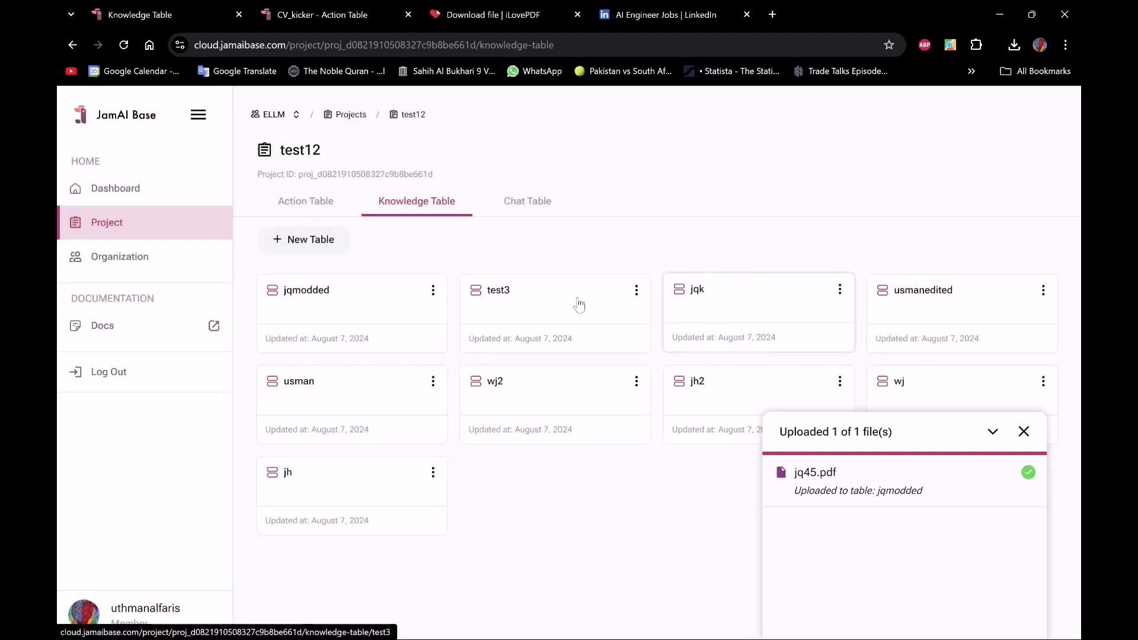
# Inspect the resume entries in the candidate's knowledge table listed below jqmodded, and return to the table list.
pyautogui.click(328, 389)
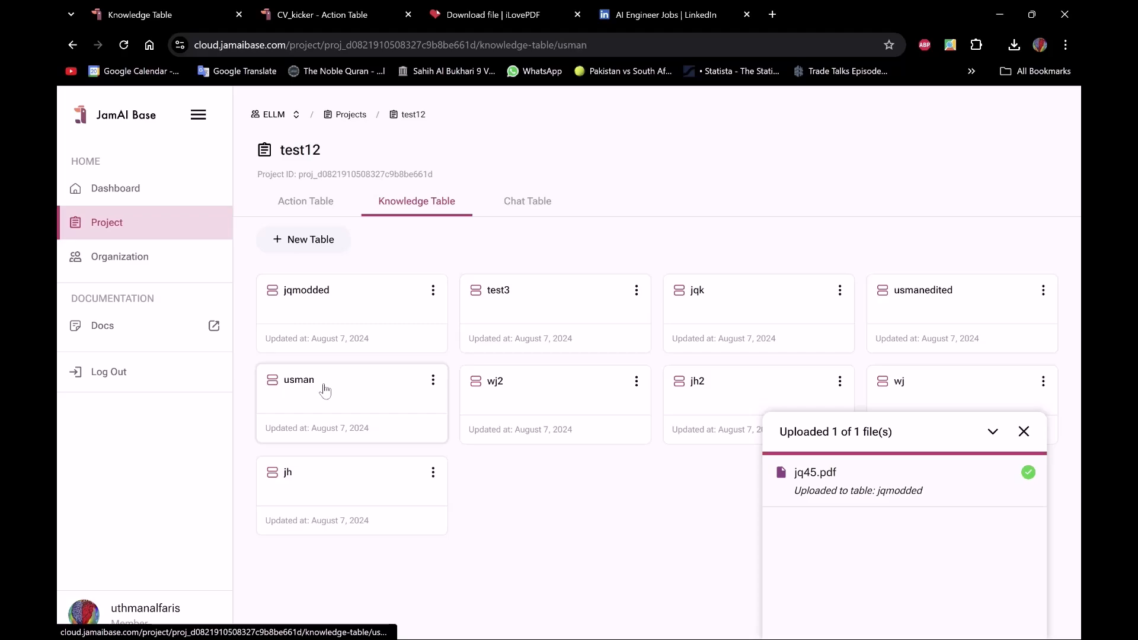
pyautogui.scroll(-2, 533, 332)
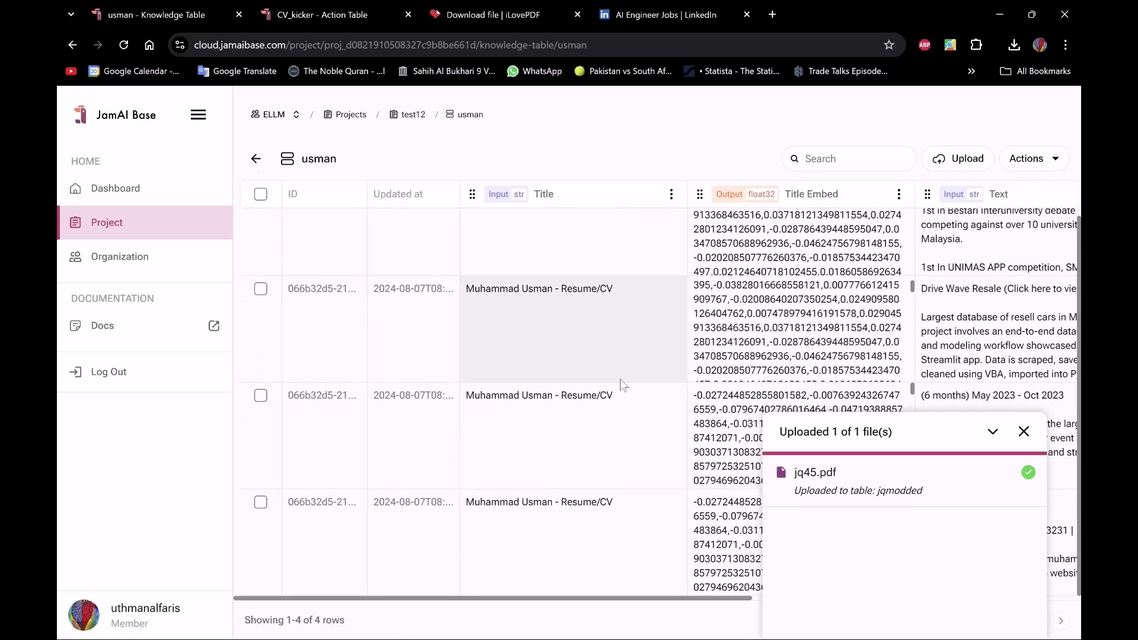
pyautogui.scroll(2, 542, 338)
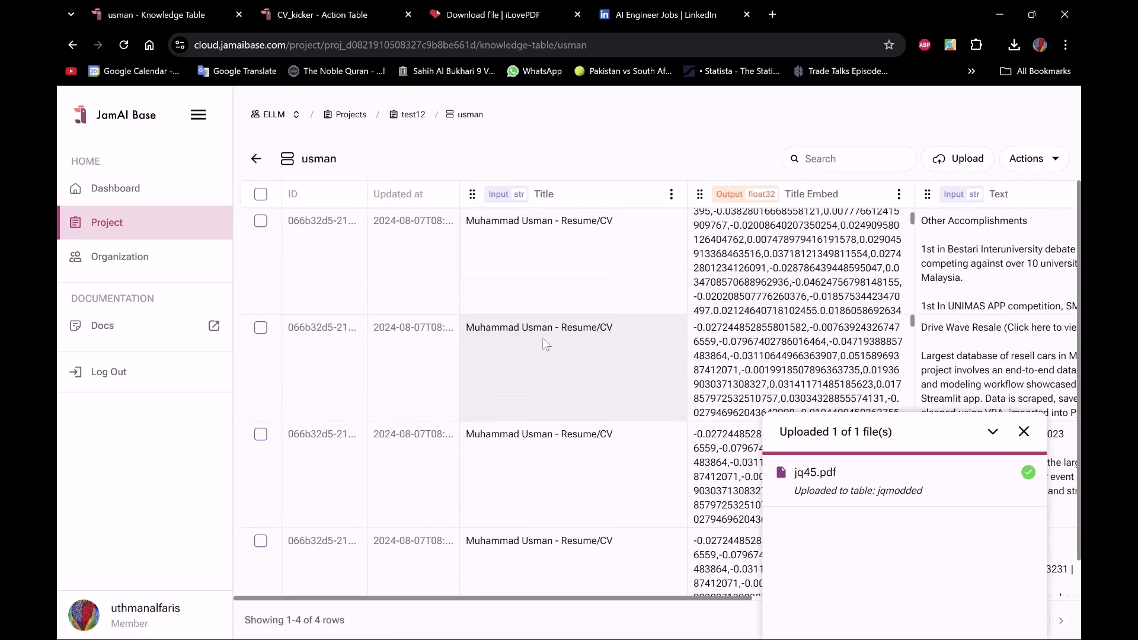
pyautogui.click(256, 159)
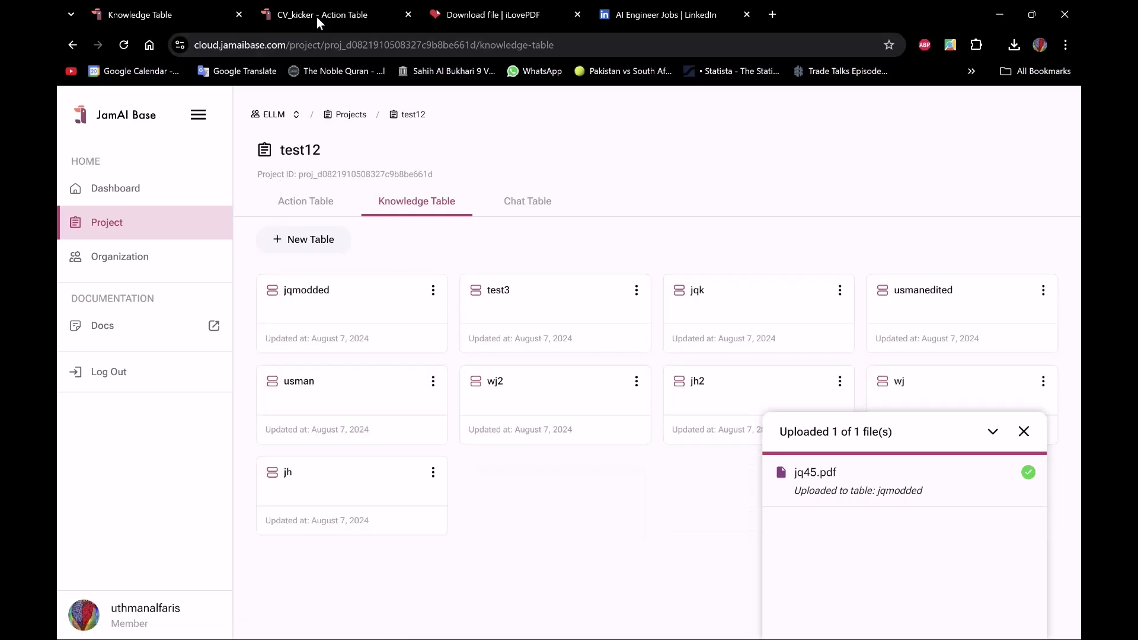
# Return to the CV_kicker action table, check the knowledge table in the evaluator column's model settings, and save the settings again.
pyautogui.click(317, 16)
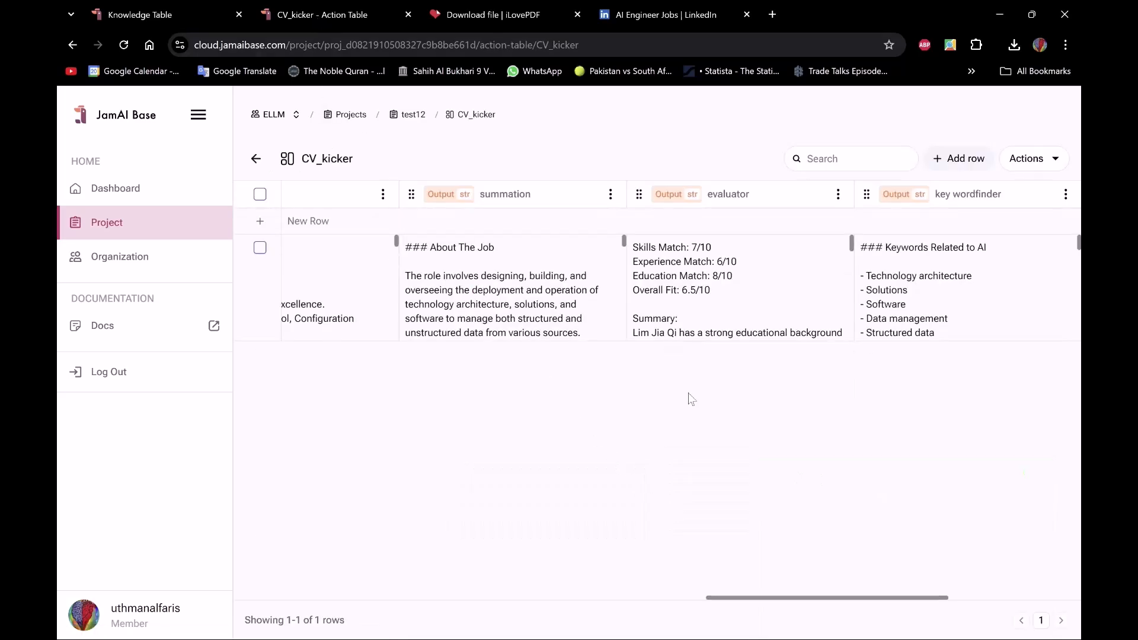
pyautogui.click(837, 193)
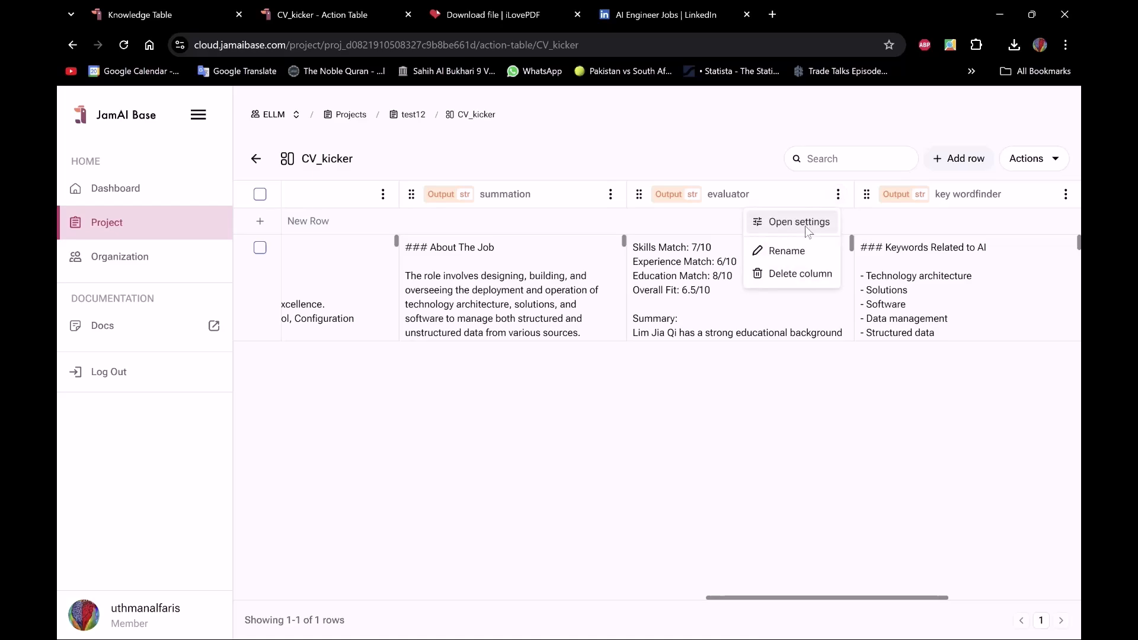
pyautogui.click(799, 222)
pyautogui.click(330, 104)
pyautogui.scroll(-1, 397, 385)
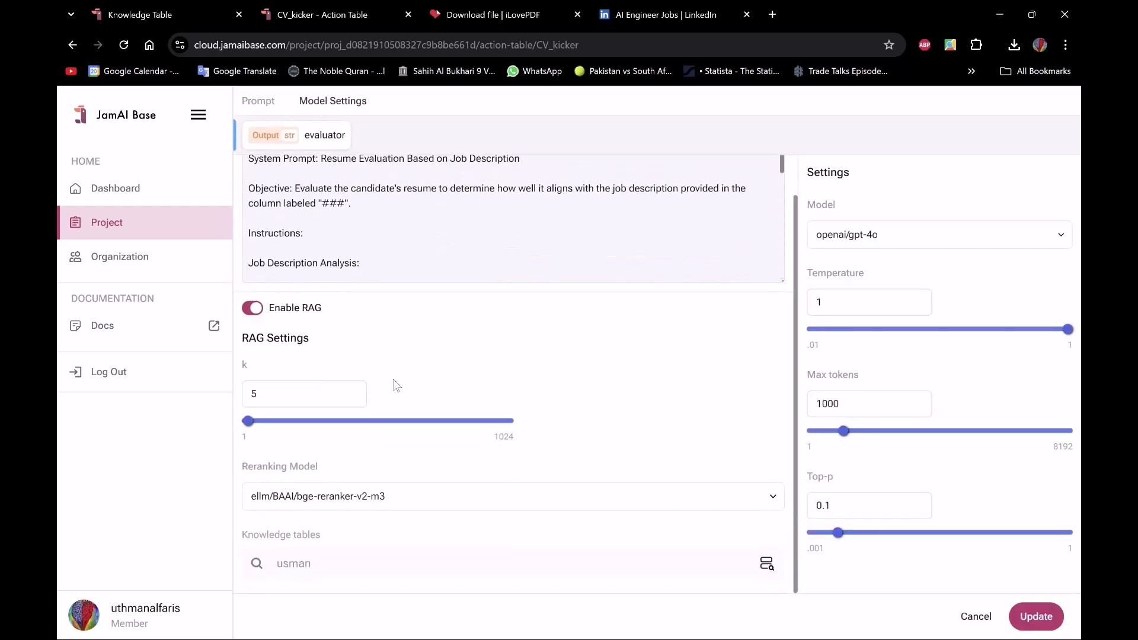
pyautogui.click(1039, 618)
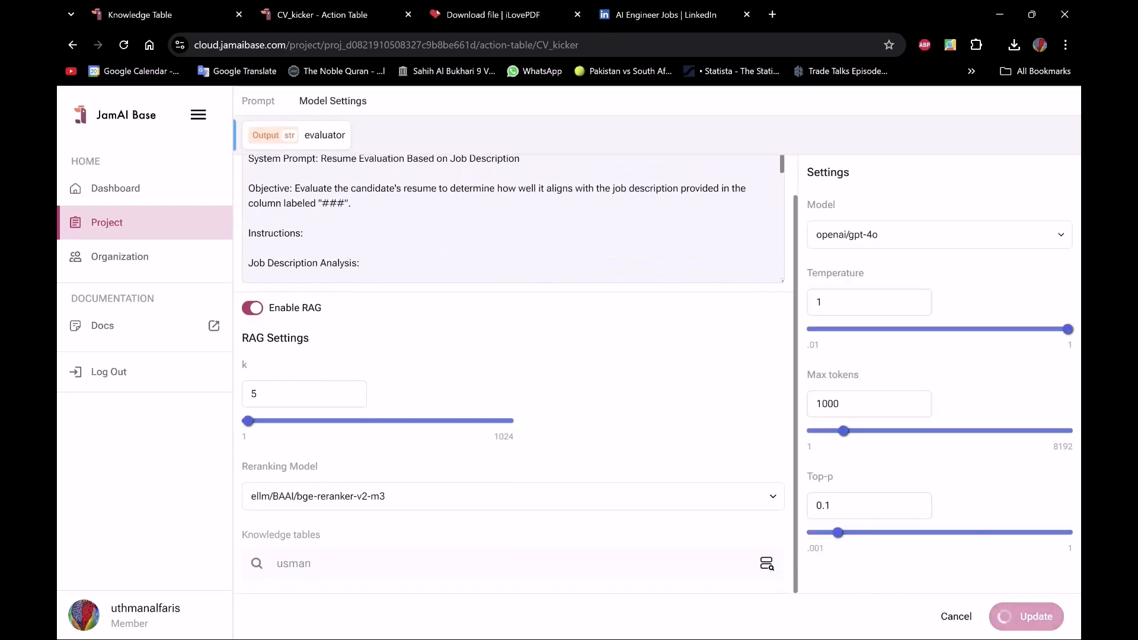
# Select all rows of the CV_kicker table and regenerate their outputs.
pyautogui.click(260, 194)
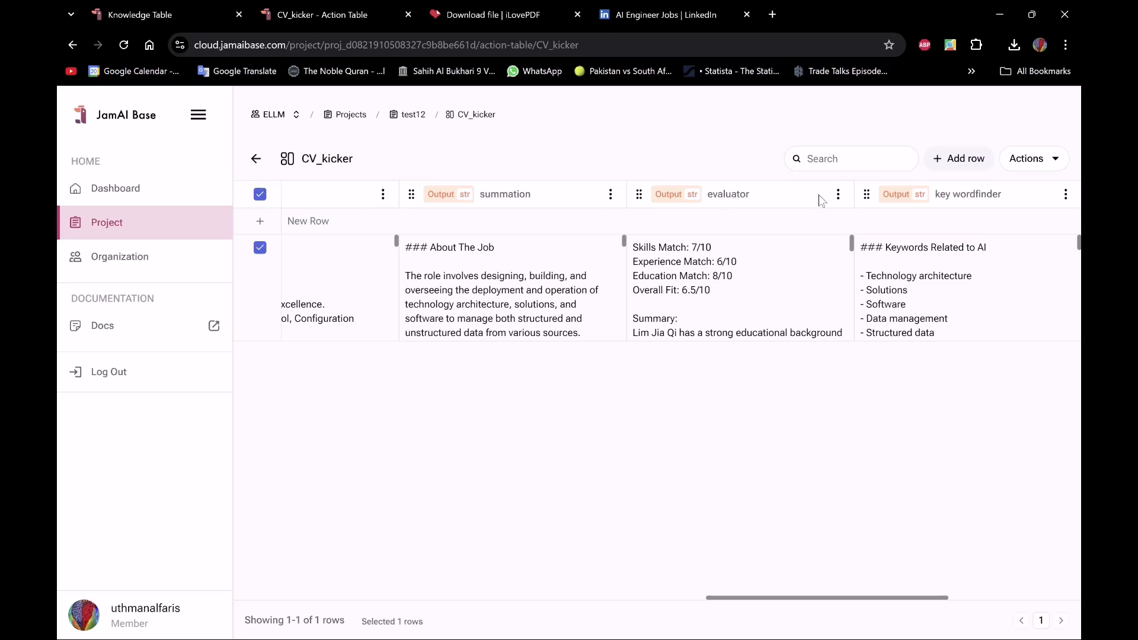
pyautogui.click(1036, 166)
pyautogui.click(998, 290)
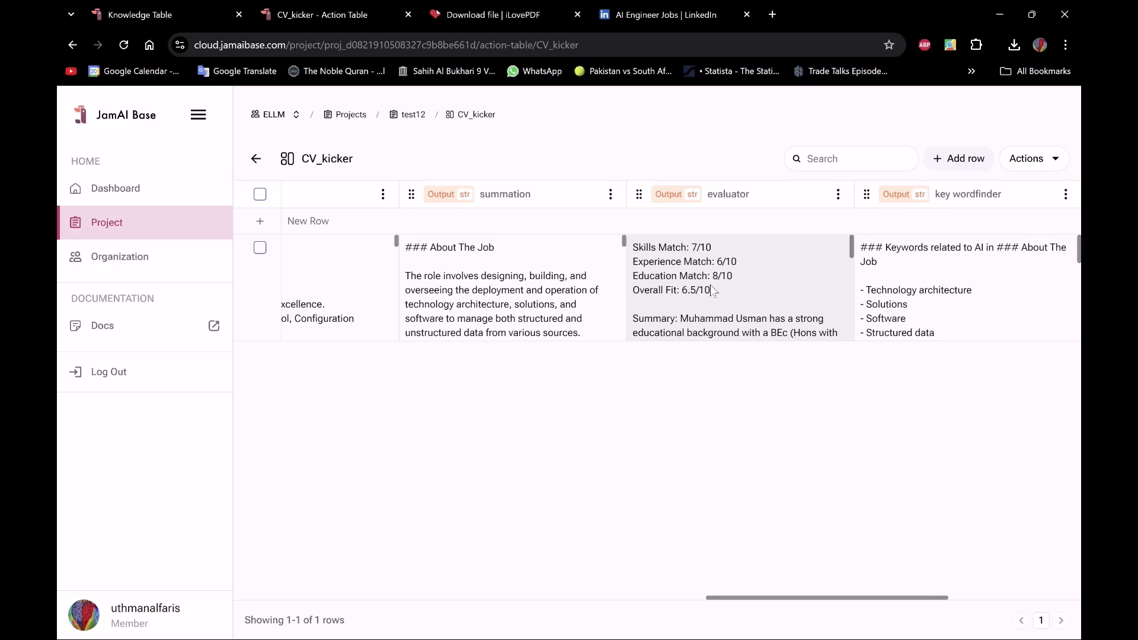
# Examine the overall fit score in the evaluator output and the key wordfinder column's prompt, leaving the prompt settings without changes.
pyautogui.moveTo(712, 290); pyautogui.dragTo(632, 290)
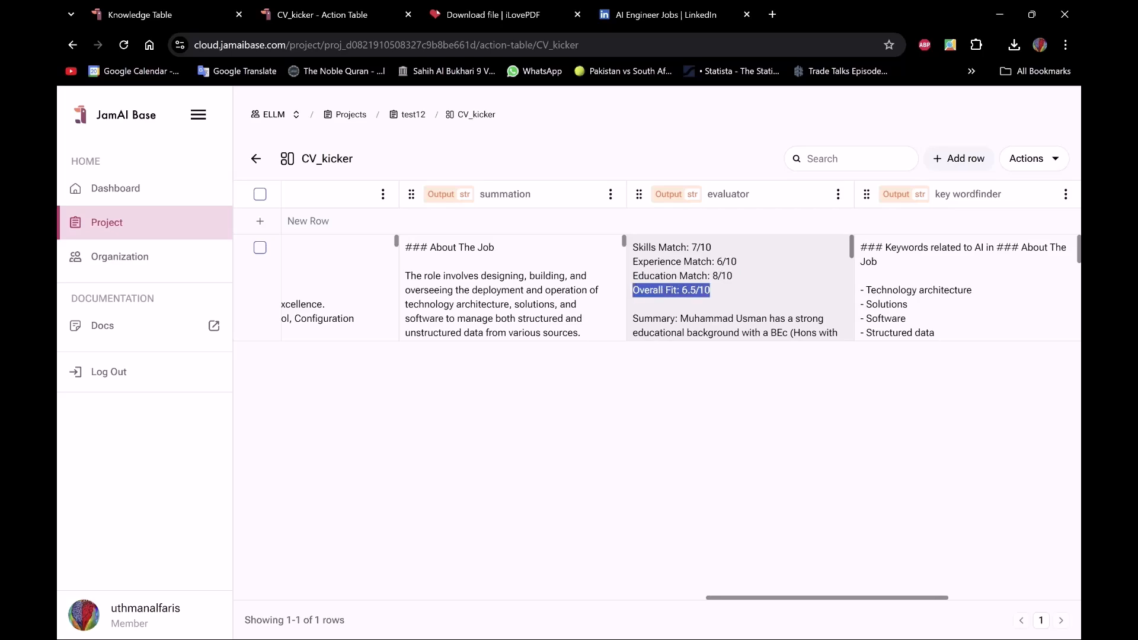
pyautogui.click(768, 394)
pyautogui.moveTo(797, 597); pyautogui.dragTo(866, 601)
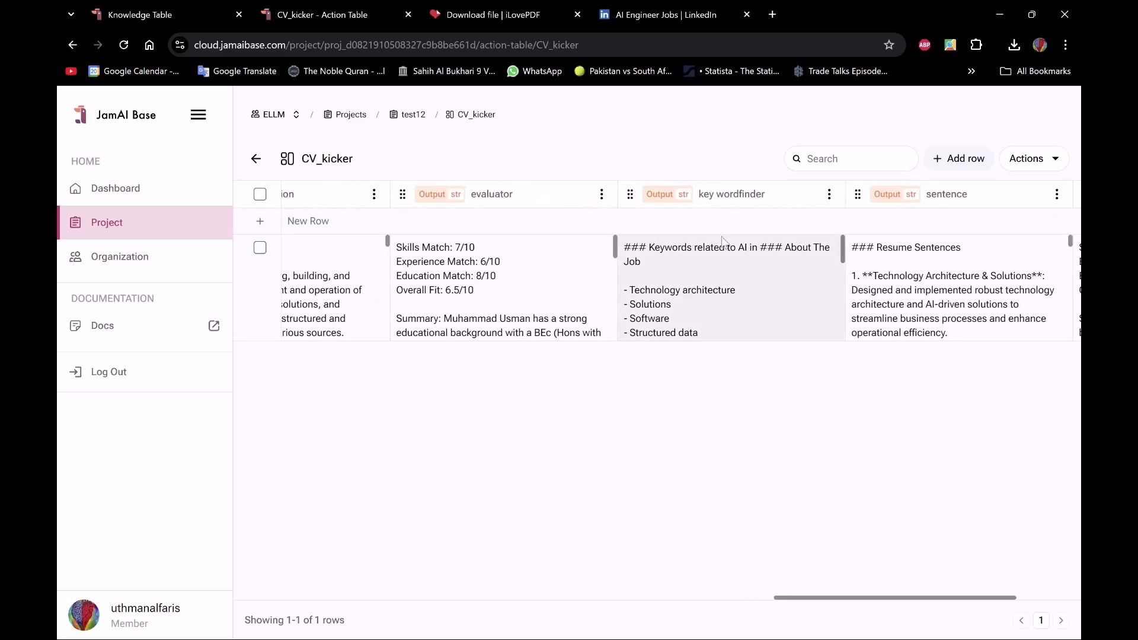
pyautogui.click(829, 194)
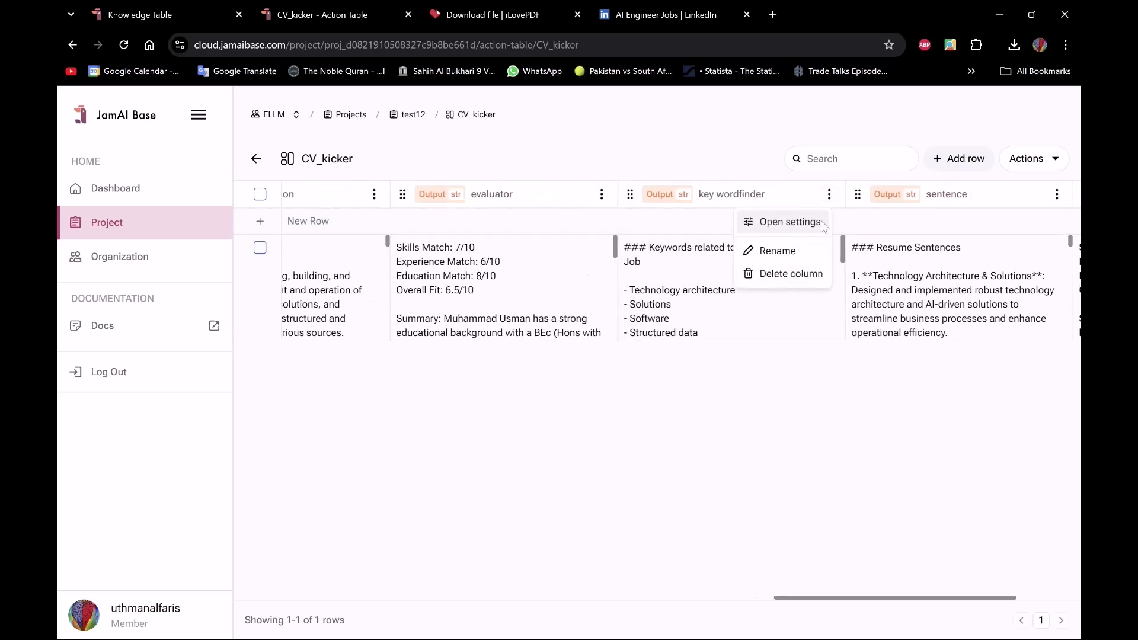
pyautogui.click(790, 222)
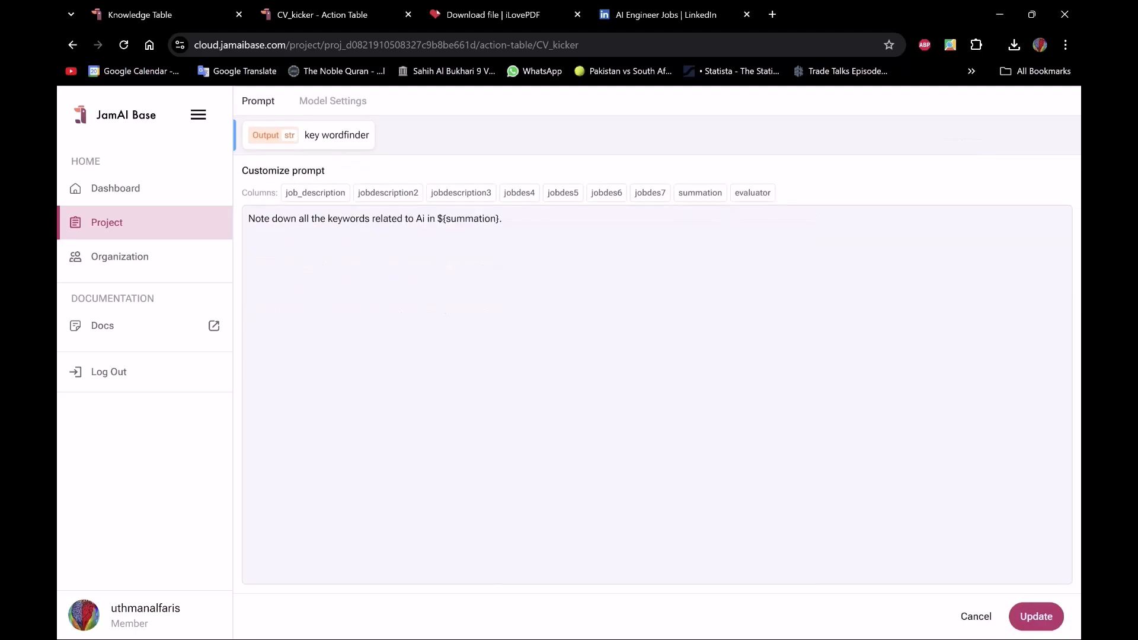
pyautogui.moveTo(249, 218); pyautogui.dragTo(505, 220)
pyautogui.click(248, 233)
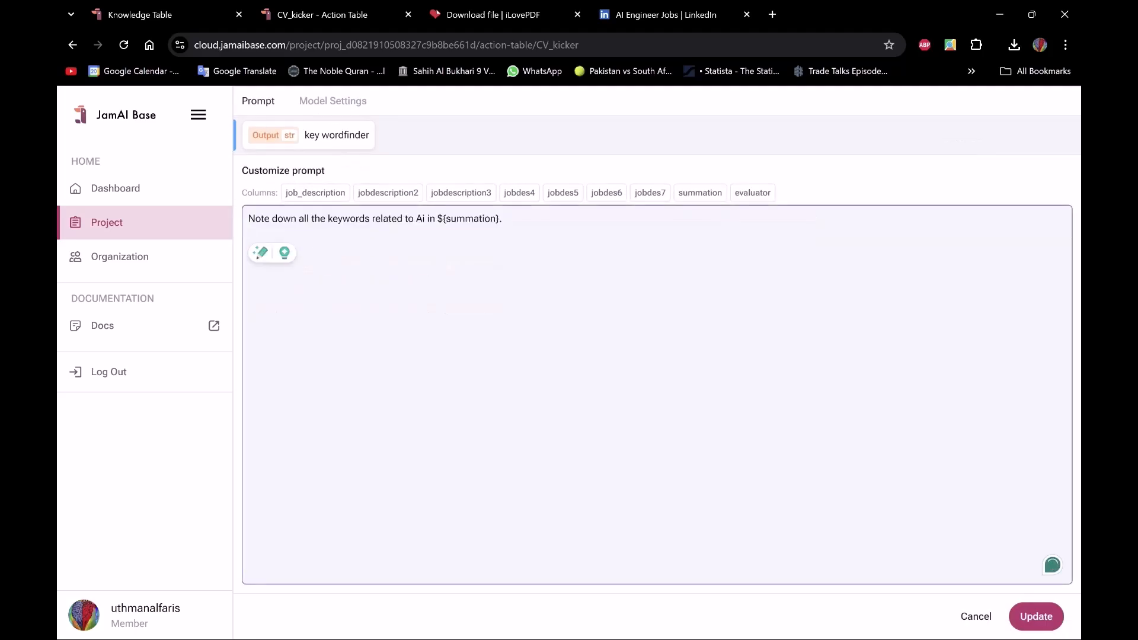
pyautogui.click(977, 617)
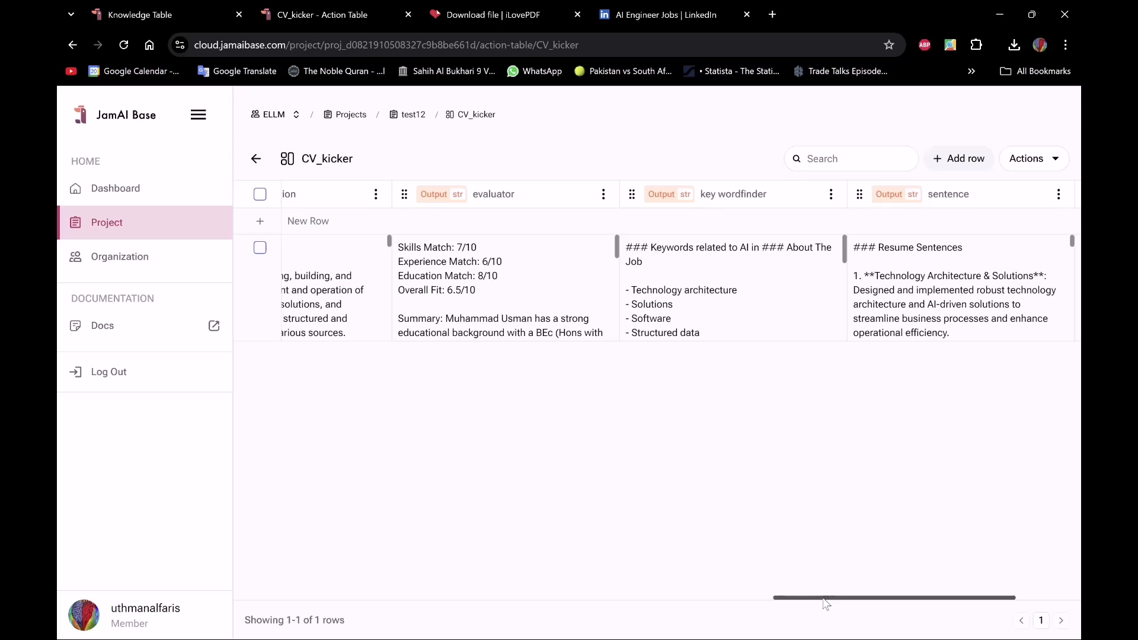
# Read through the job description summary in the summation column's output.
pyautogui.moveTo(825, 602); pyautogui.dragTo(698, 571)
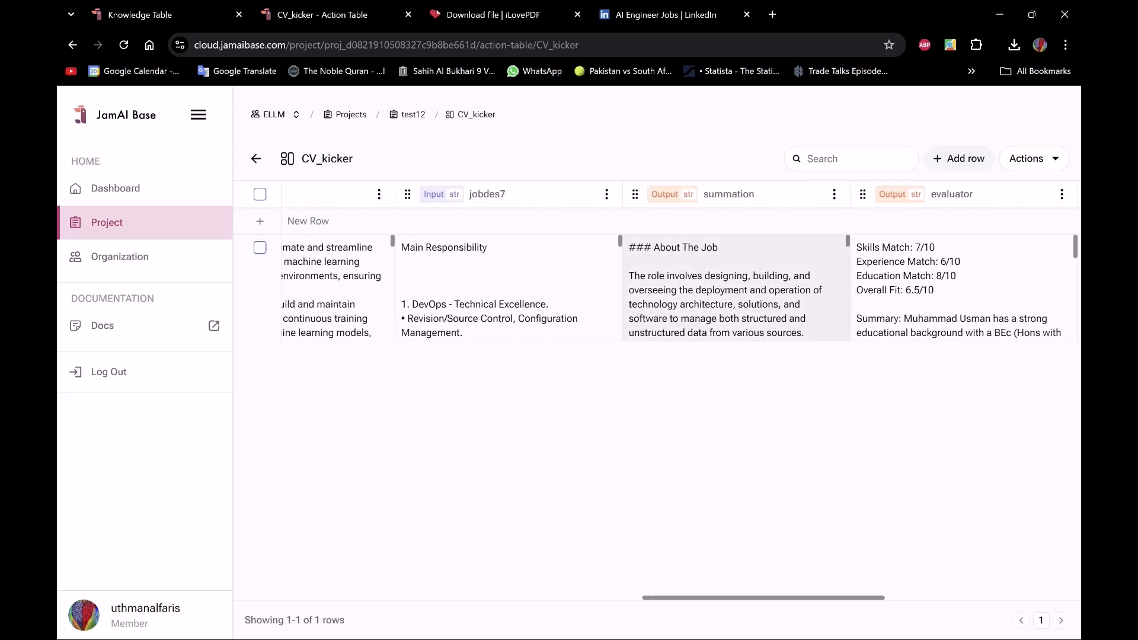
pyautogui.scroll(-5, 735, 287)
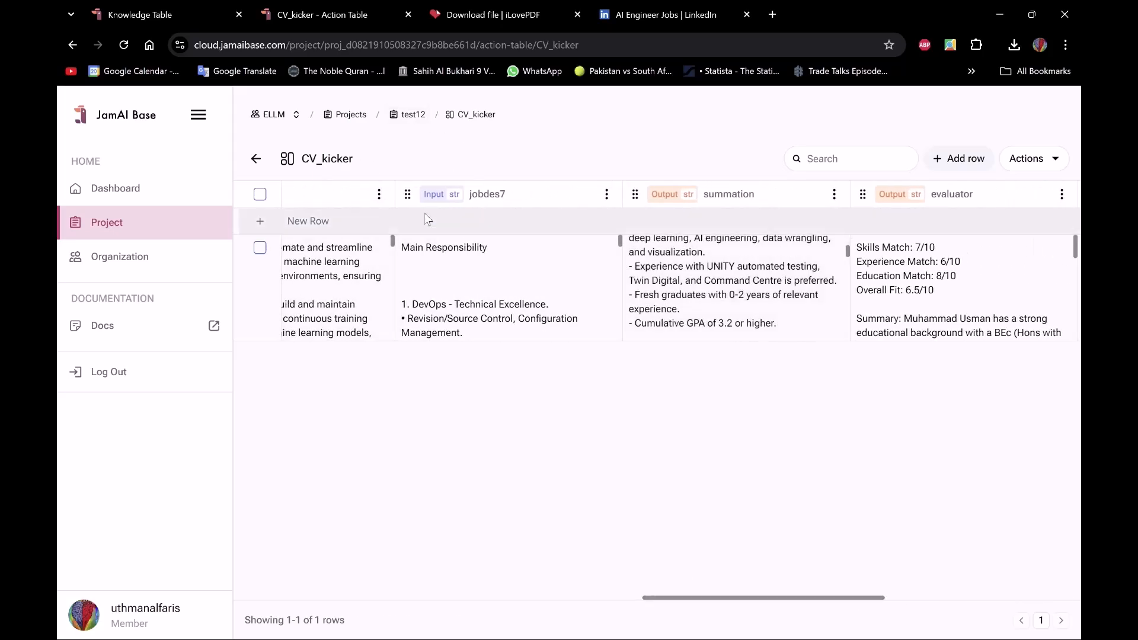
pyautogui.scroll(5, 681, 279)
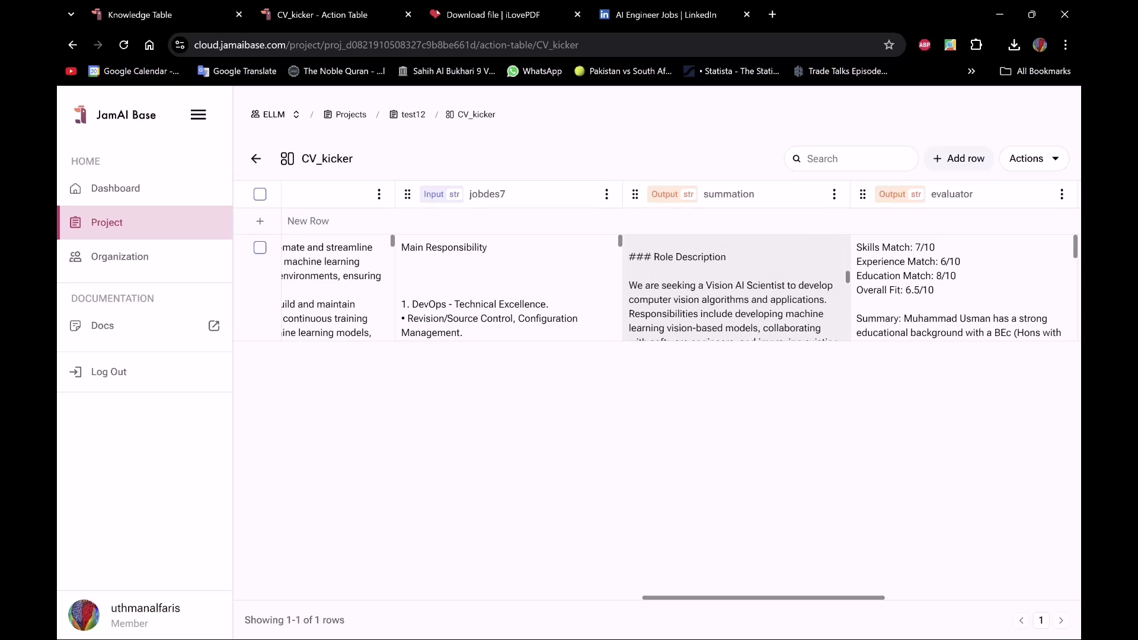
# Copy resume sentences 1 to 12, from Technology Architecture & Solutions to System Upgrades, out of the sentence column's output.
pyautogui.moveTo(748, 602); pyautogui.dragTo(907, 572)
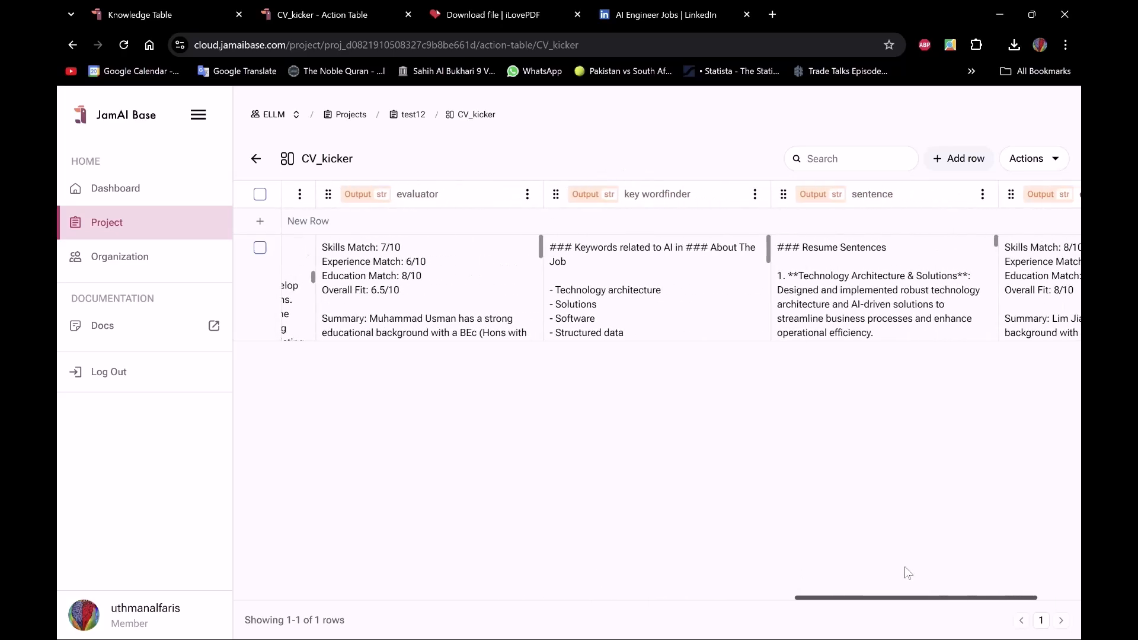
pyautogui.hscroll(4, 907, 572)
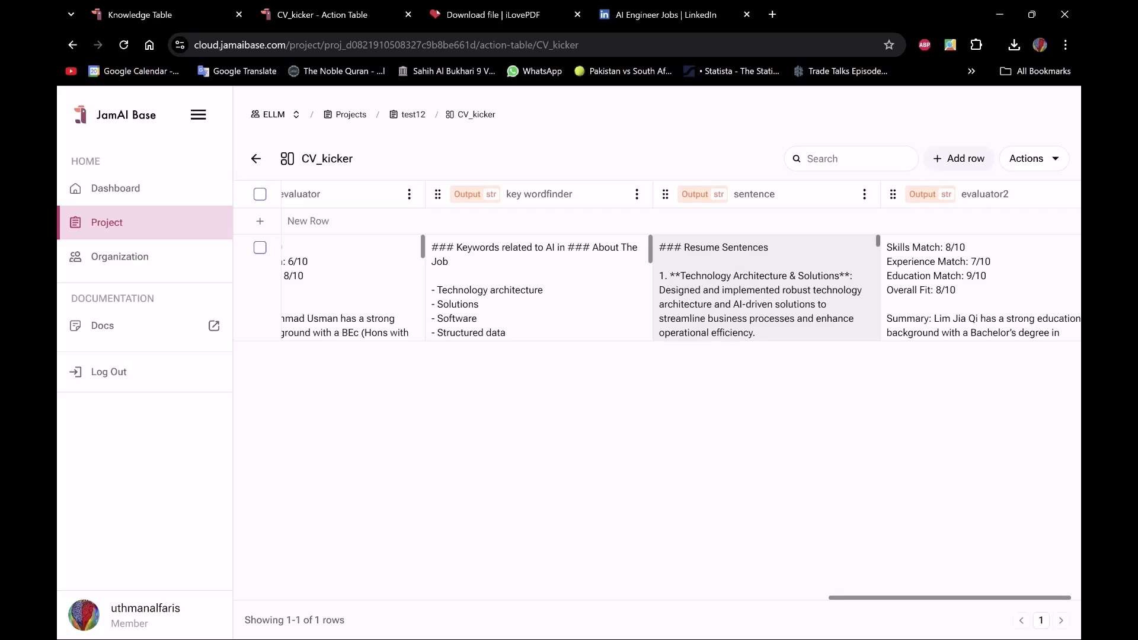
pyautogui.scroll(-10, 742, 244)
pyautogui.scroll(-6, 765, 287)
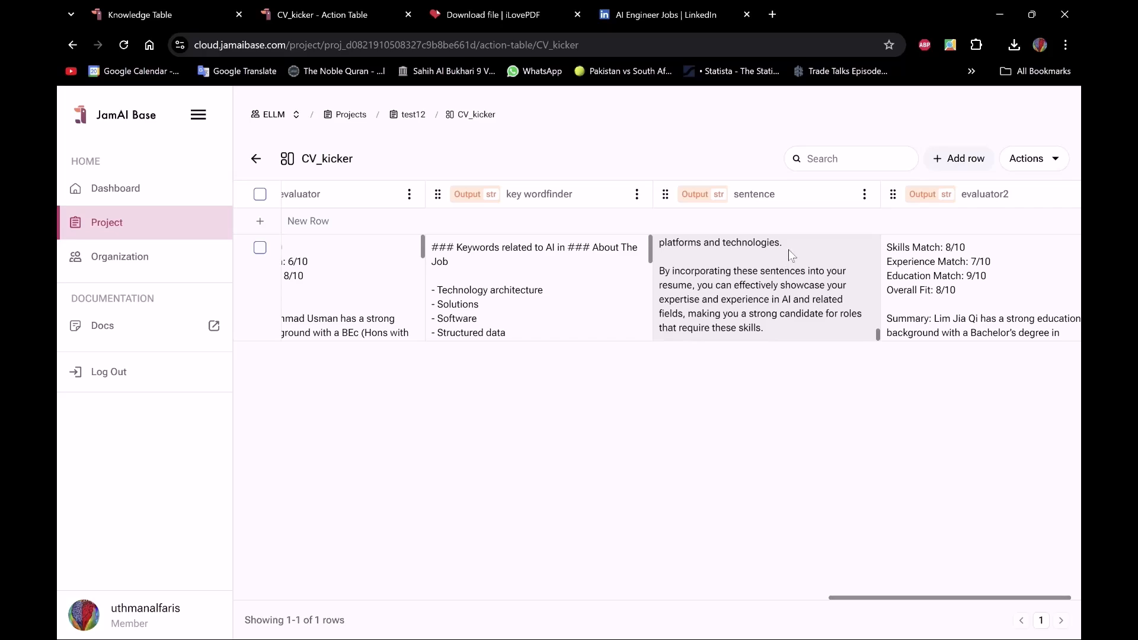
pyautogui.scroll(3, 792, 255)
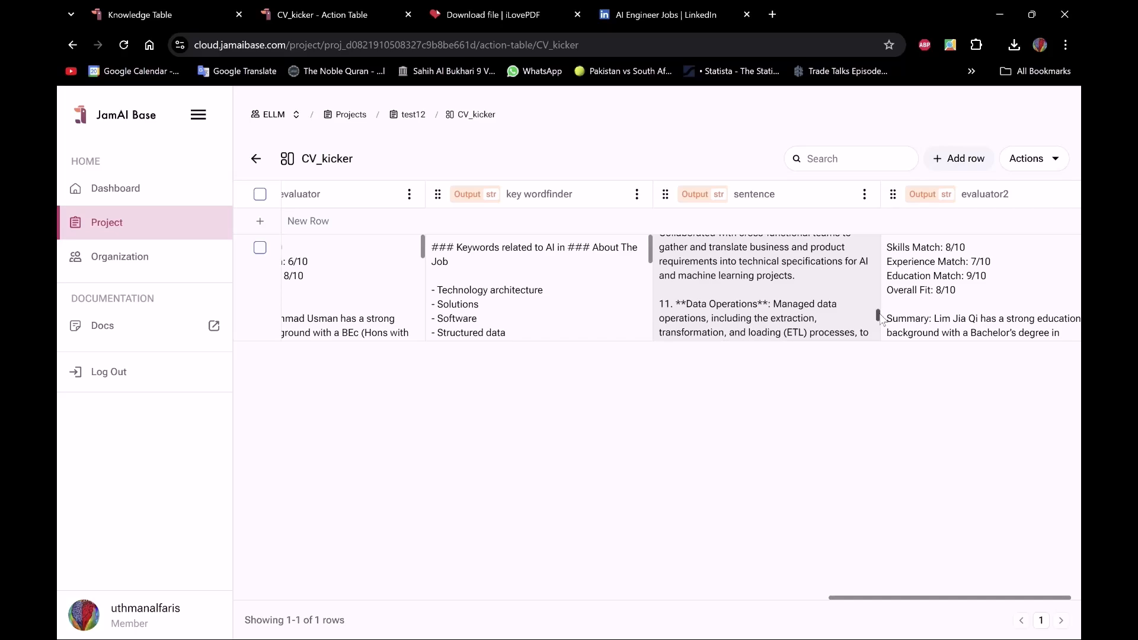
pyautogui.moveTo(879, 320); pyautogui.dragTo(879, 341)
pyautogui.scroll(1, 784, 291)
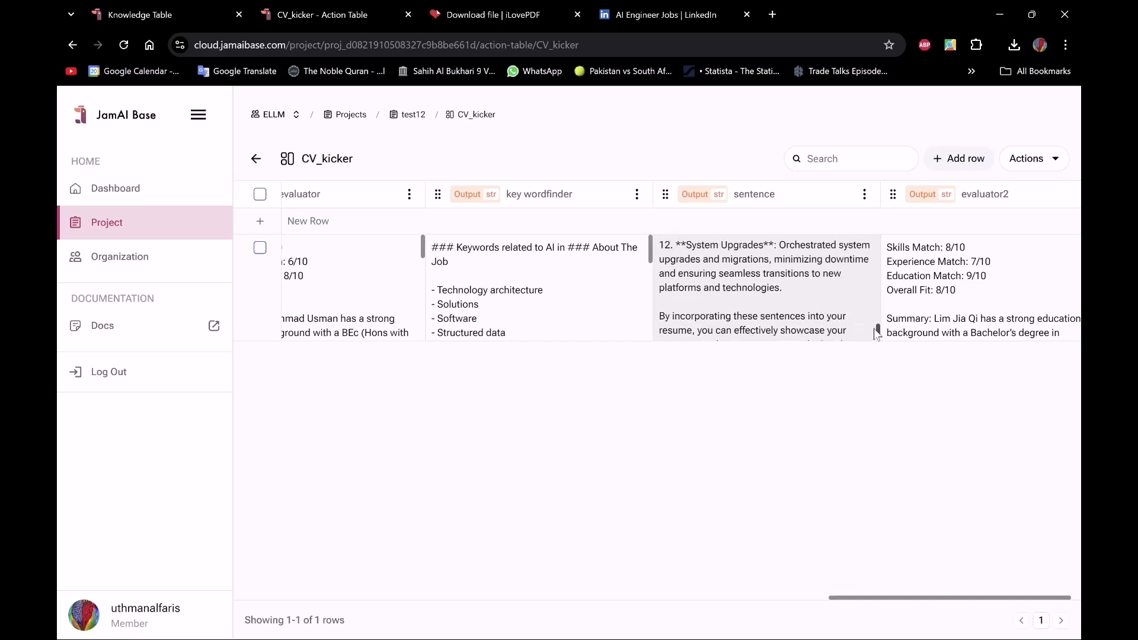
pyautogui.moveTo(790, 288); pyautogui.dragTo(660, 276)
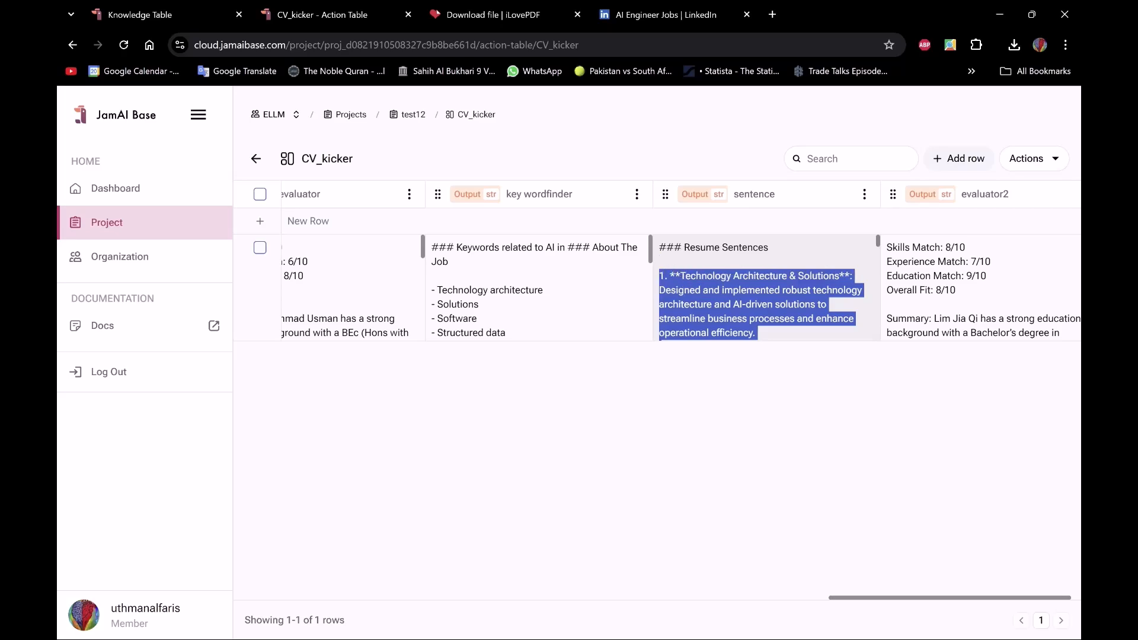
# Switch to Word and open the candidate's resume document listed directly below jq among the recent files.
pyautogui.click(995, 13)
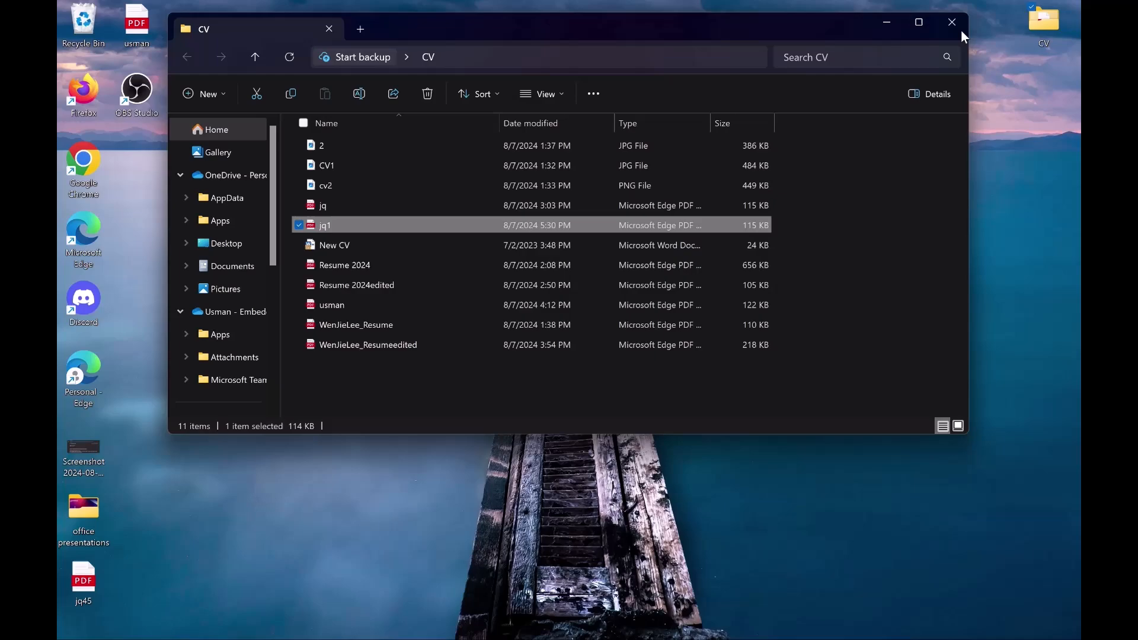
pyautogui.click(884, 24)
pyautogui.click(776, 624)
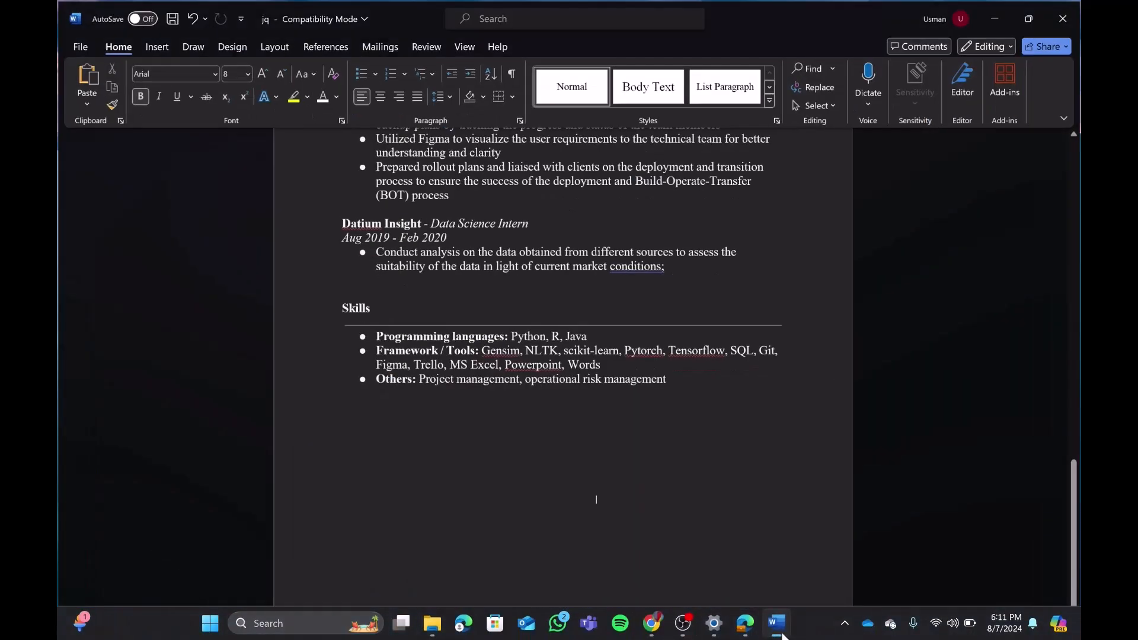
pyautogui.click(79, 46)
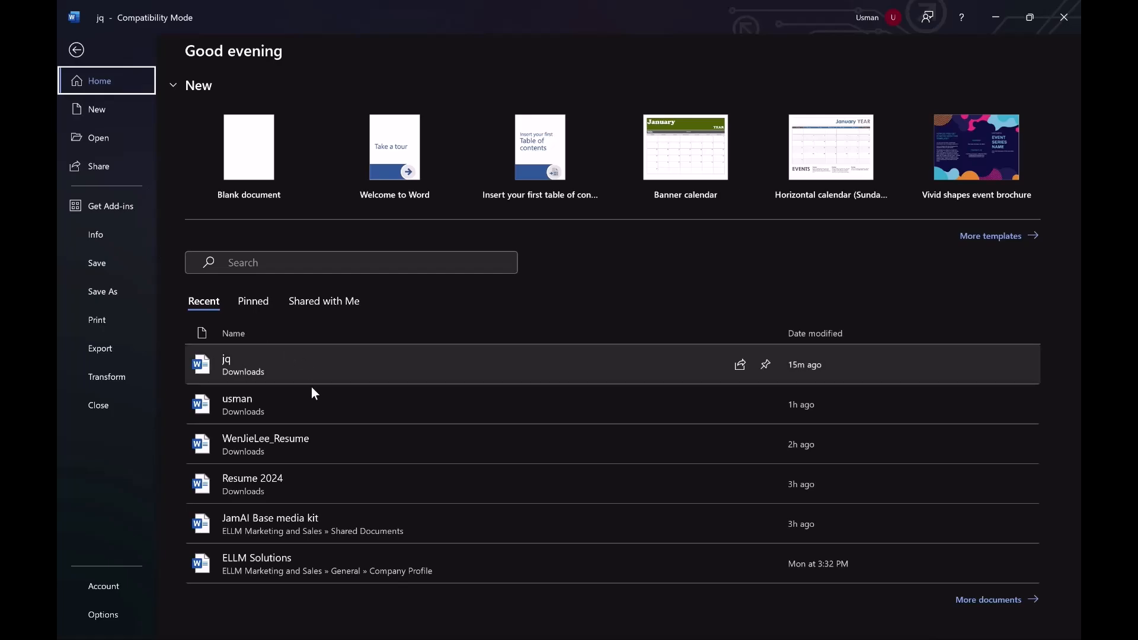
pyautogui.click(304, 410)
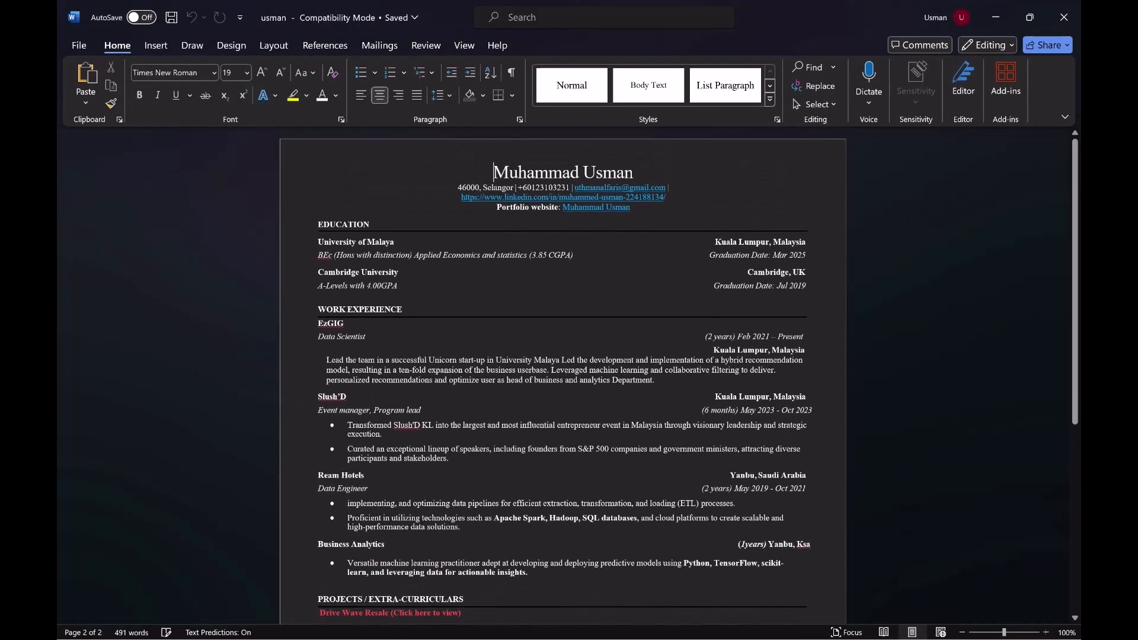
# Examine the candidate's whole resume, from education and work experience to projects, leadership and skills.
pyautogui.click(962, 633)
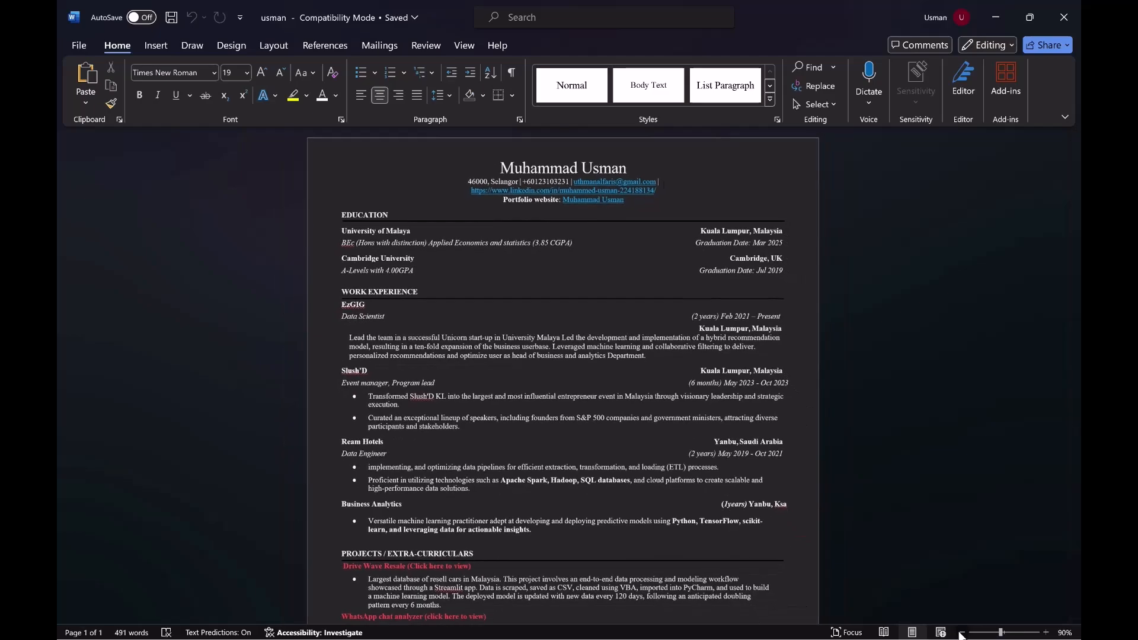
pyautogui.click(962, 633)
pyautogui.click(961, 633)
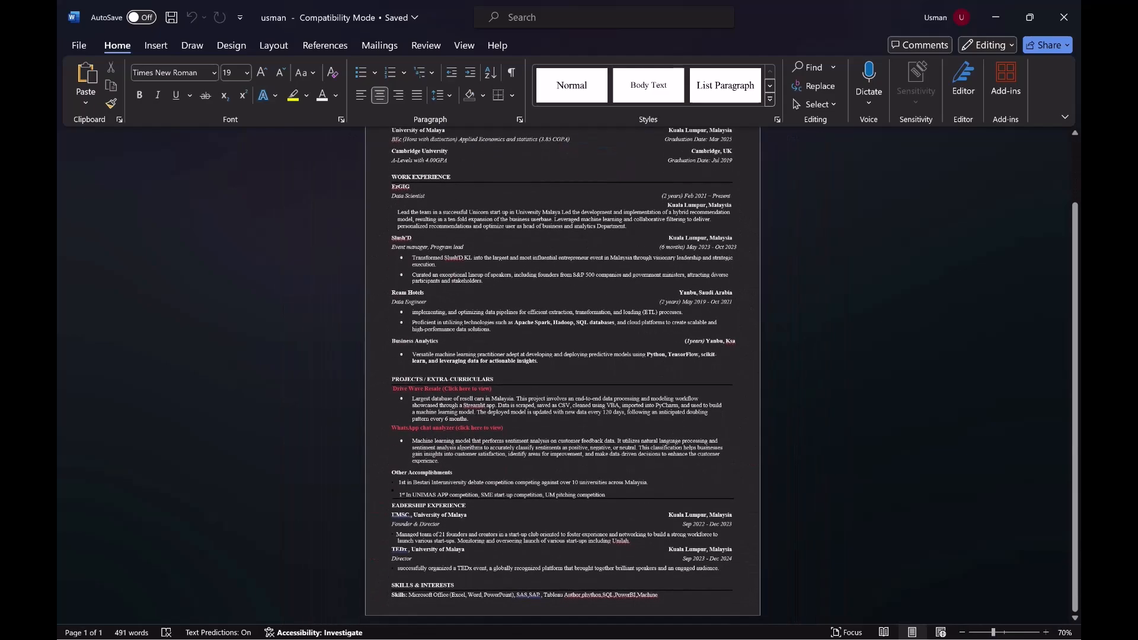
pyautogui.scroll(3, 623, 548)
pyautogui.click(1046, 633)
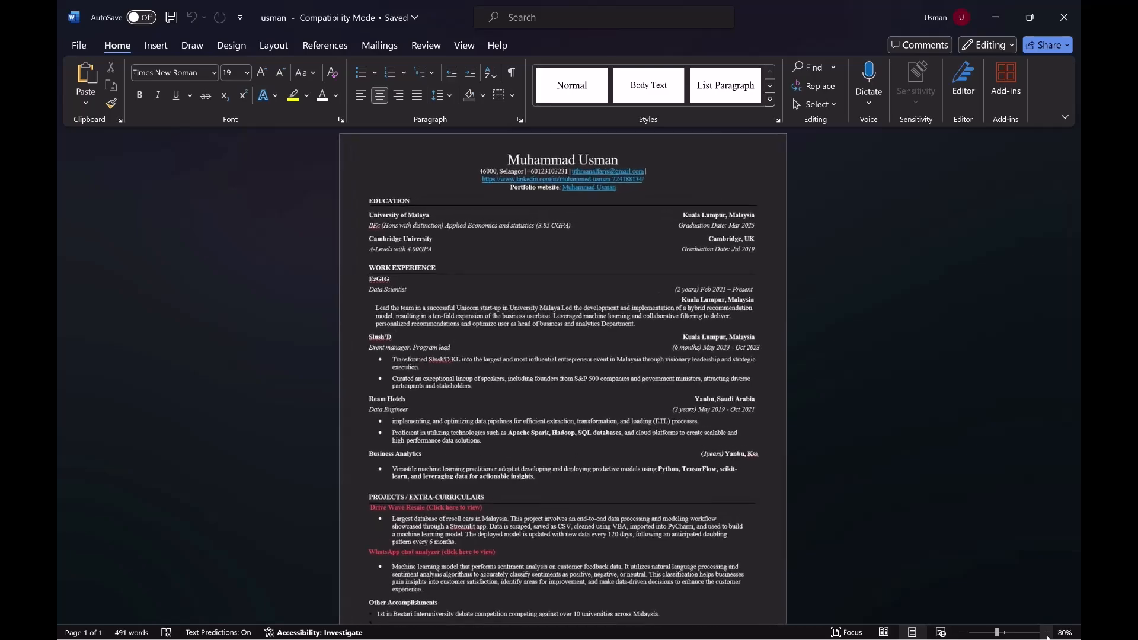
pyautogui.click(1046, 633)
pyautogui.click(1046, 632)
pyautogui.click(1046, 632)
pyautogui.scroll(-3, 563, 379)
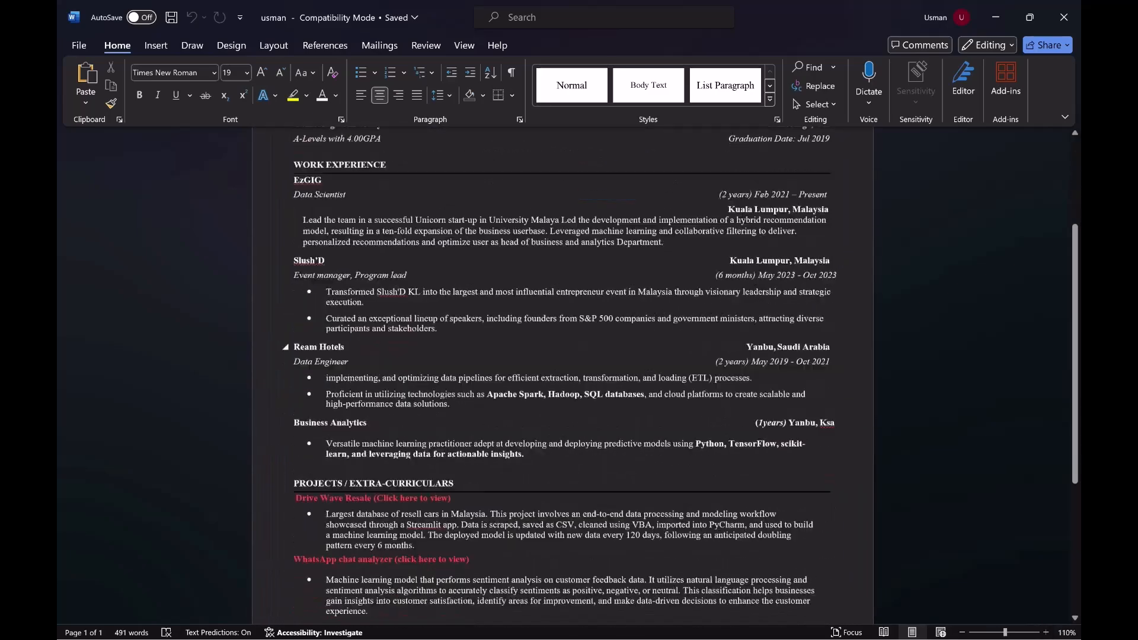
pyautogui.scroll(-5, 563, 379)
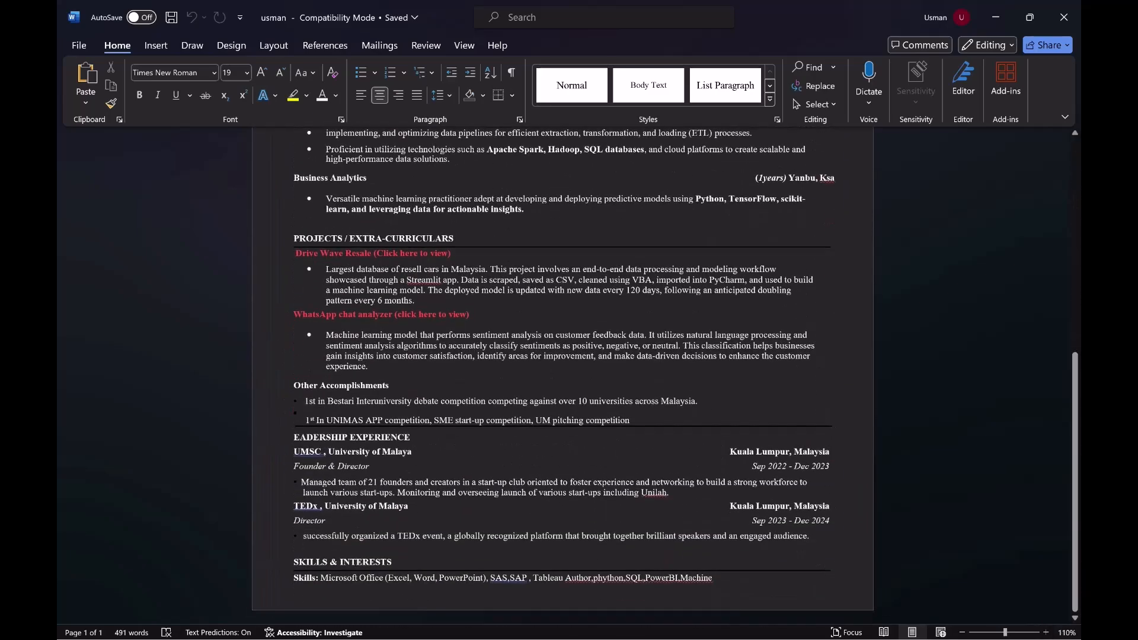
pyautogui.scroll(8, 675, 318)
pyautogui.scroll(-6, 675, 318)
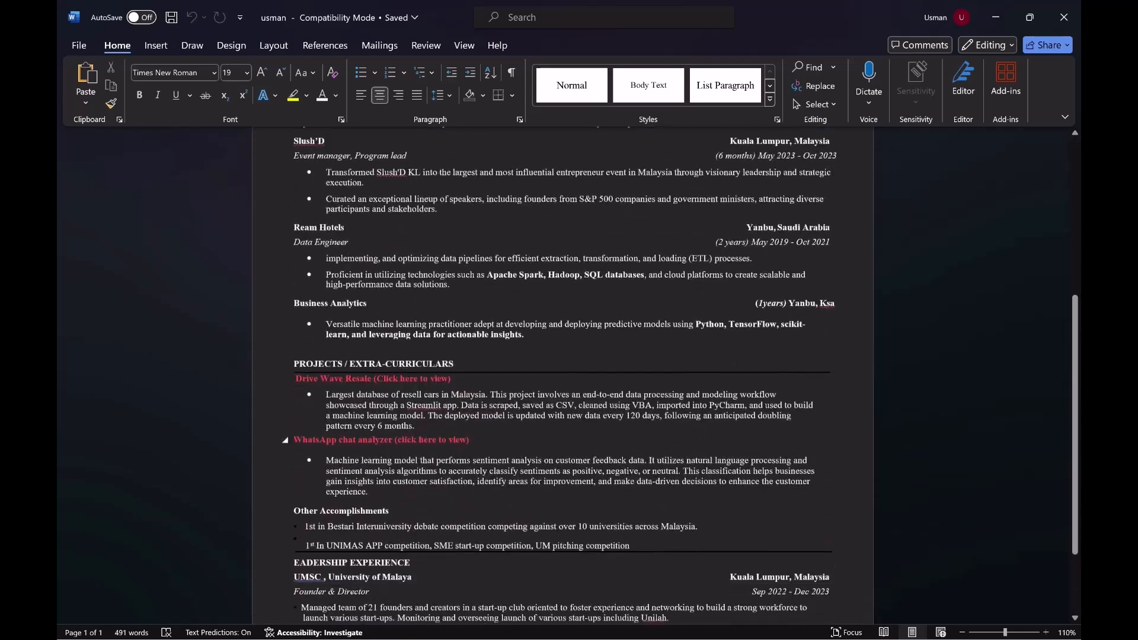
pyautogui.scroll(-3, 563, 379)
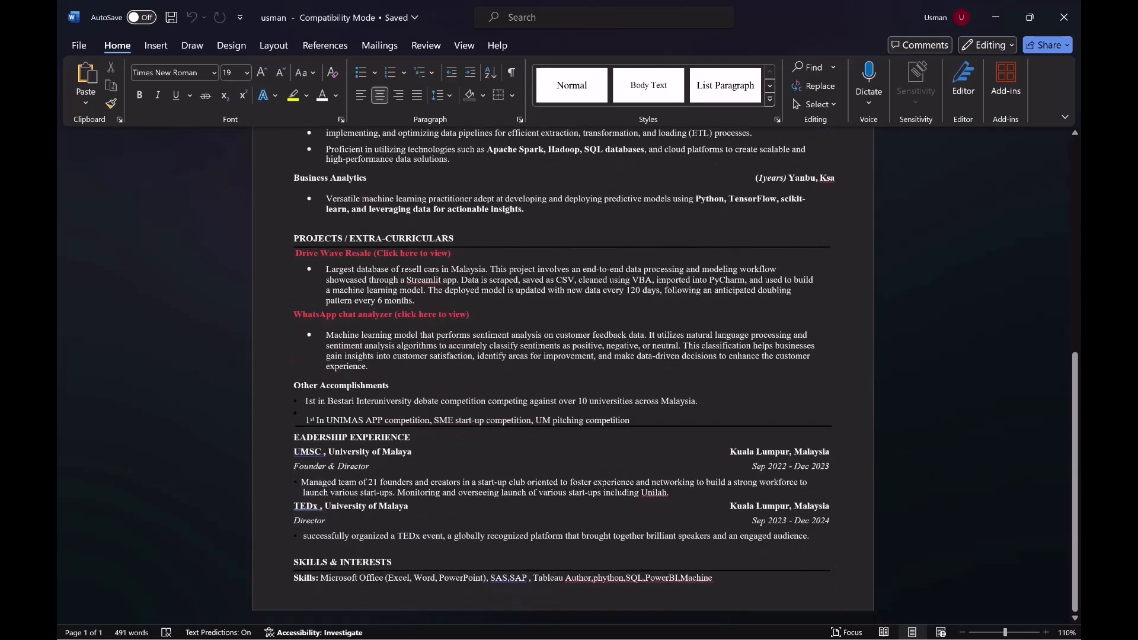
pyautogui.scroll(4, 563, 379)
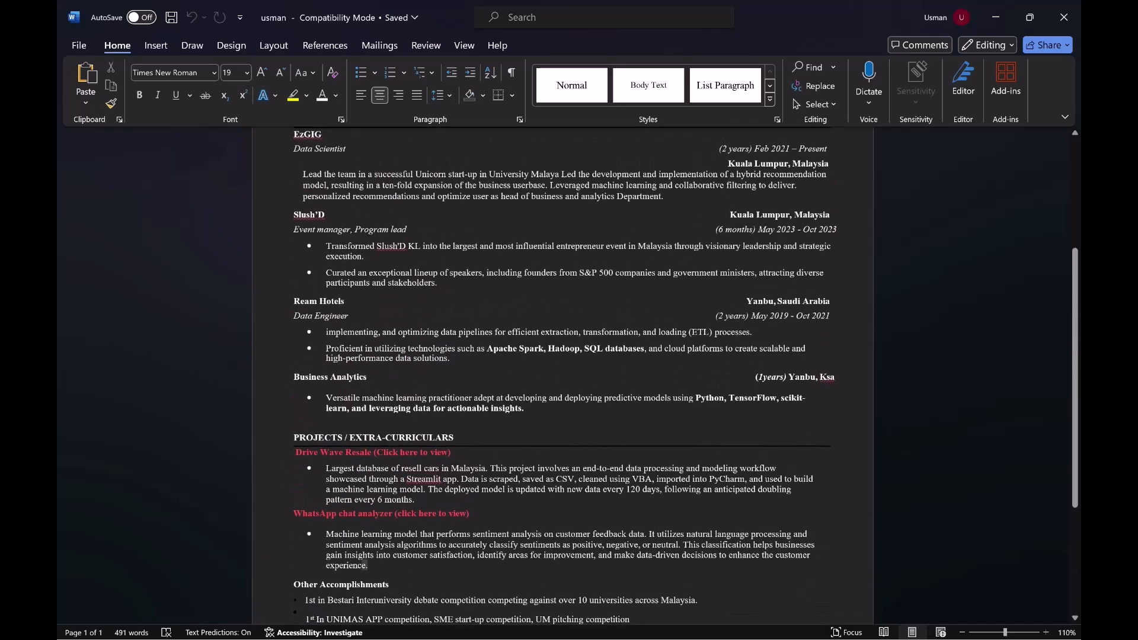
# Delete the WhatsApp chat analyzer sentence starting "This classification helps businesses" and the Drive Wave Resale ending "following an anticipated doubling pattern every 6 months.".
pyautogui.moveTo(368, 565); pyautogui.dragTo(683, 544)
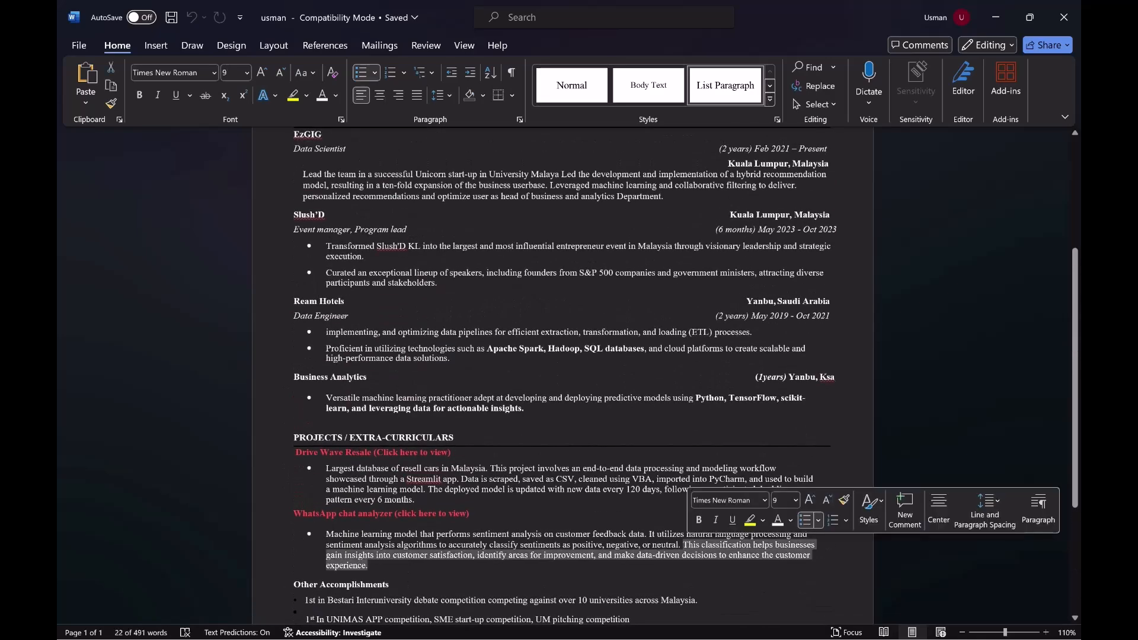
pyautogui.press('BackSpace')
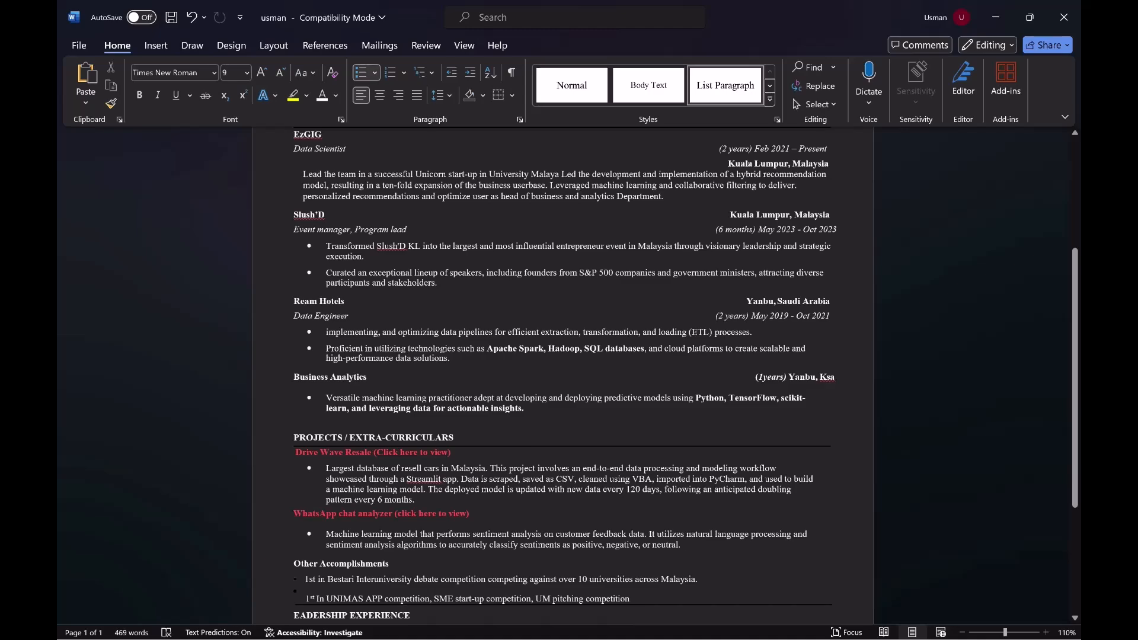
pyautogui.moveTo(416, 500); pyautogui.dragTo(665, 488)
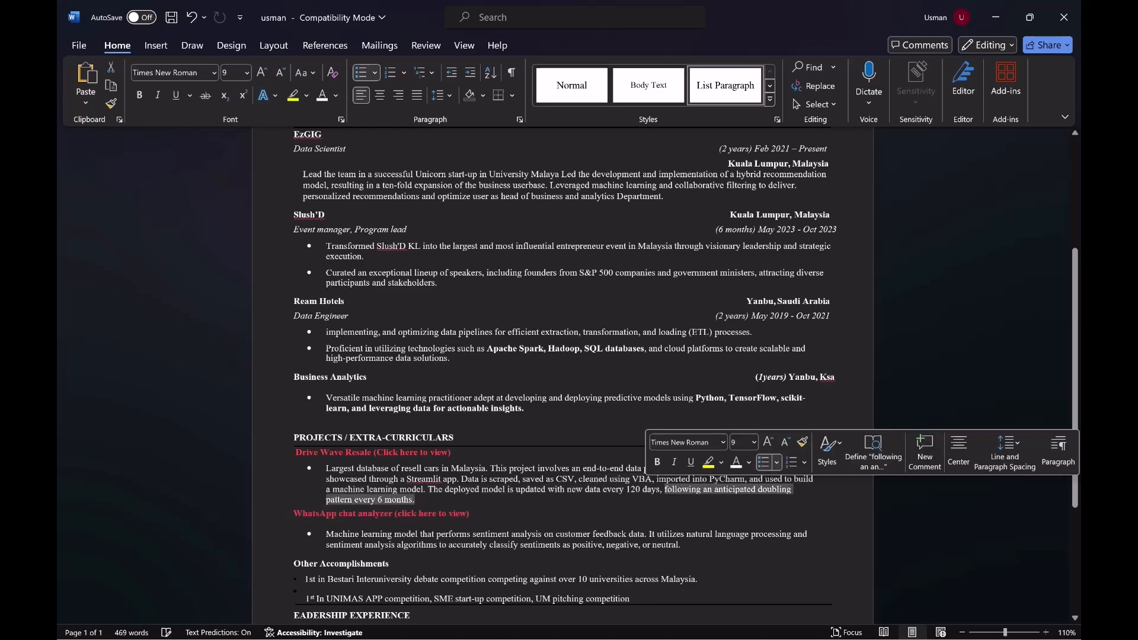
pyautogui.press('BackSpace')
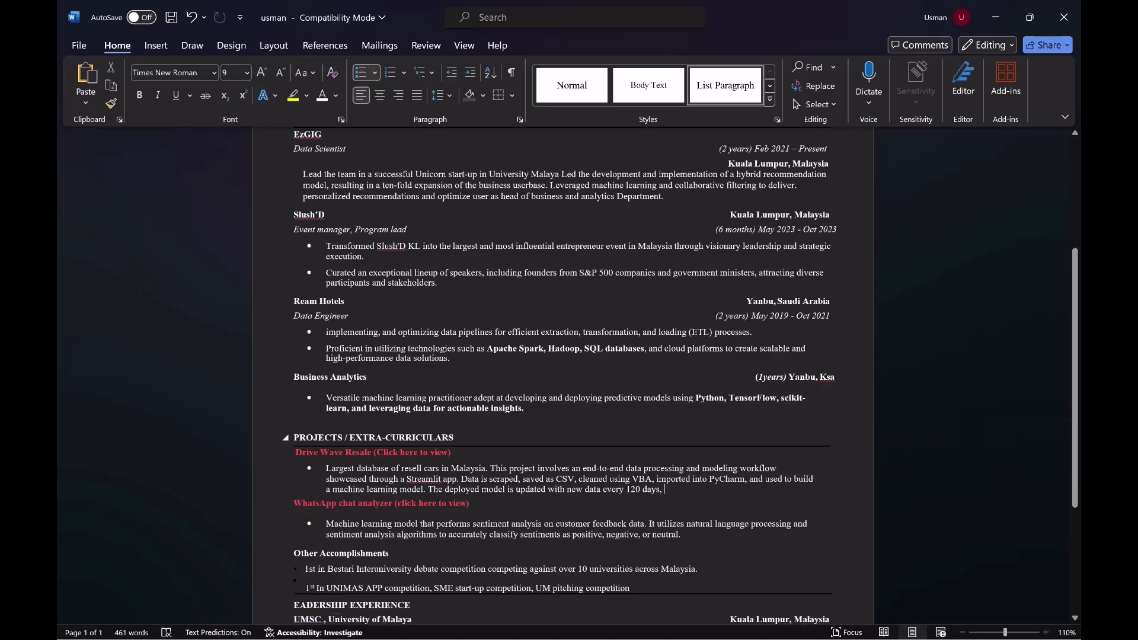
# Paste the copied resume sentences on a new line below the Skills entry at the end of the resume.
pyautogui.scroll(-3, 562, 376)
pyautogui.scroll(6, 561, 376)
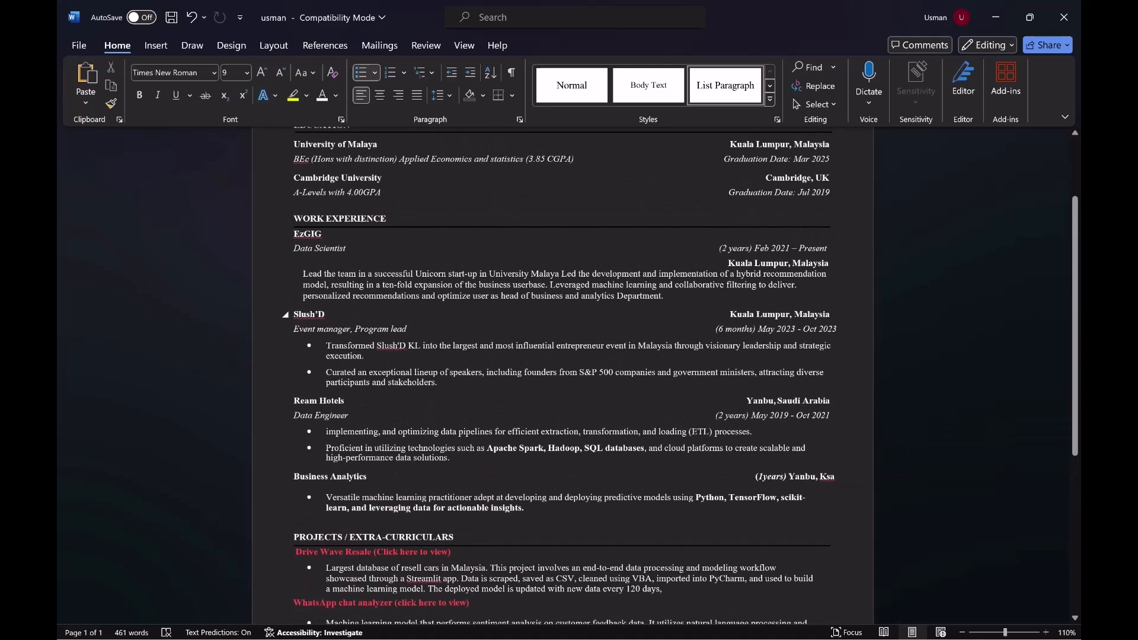
pyautogui.scroll(3, 562, 376)
pyautogui.scroll(-10, 562, 376)
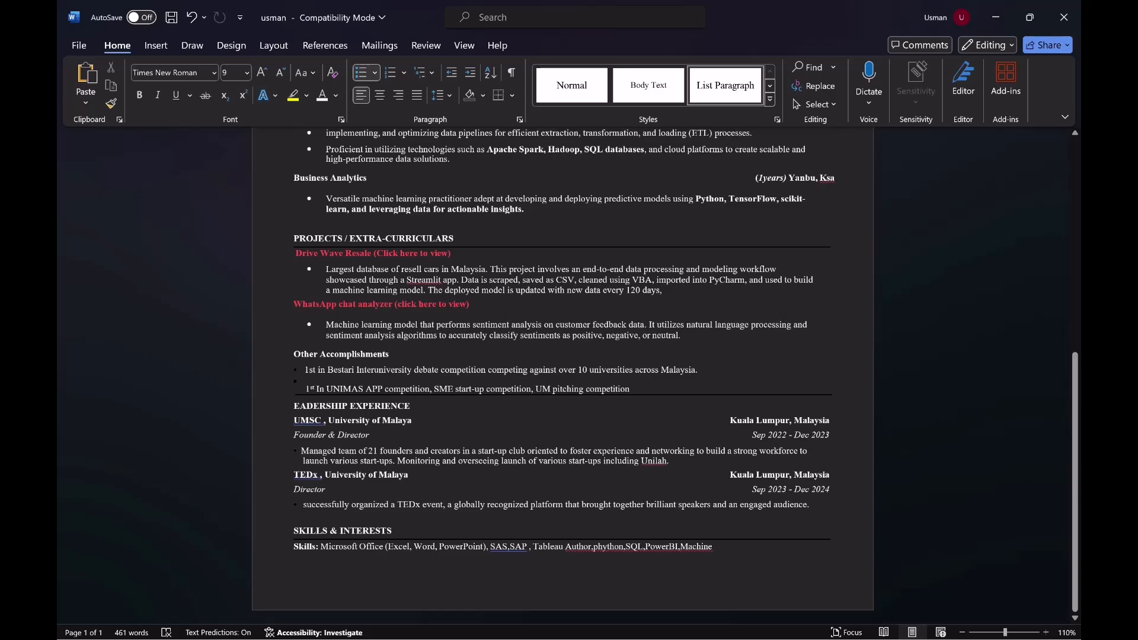
pyautogui.click(713, 547)
pyautogui.press('Return')
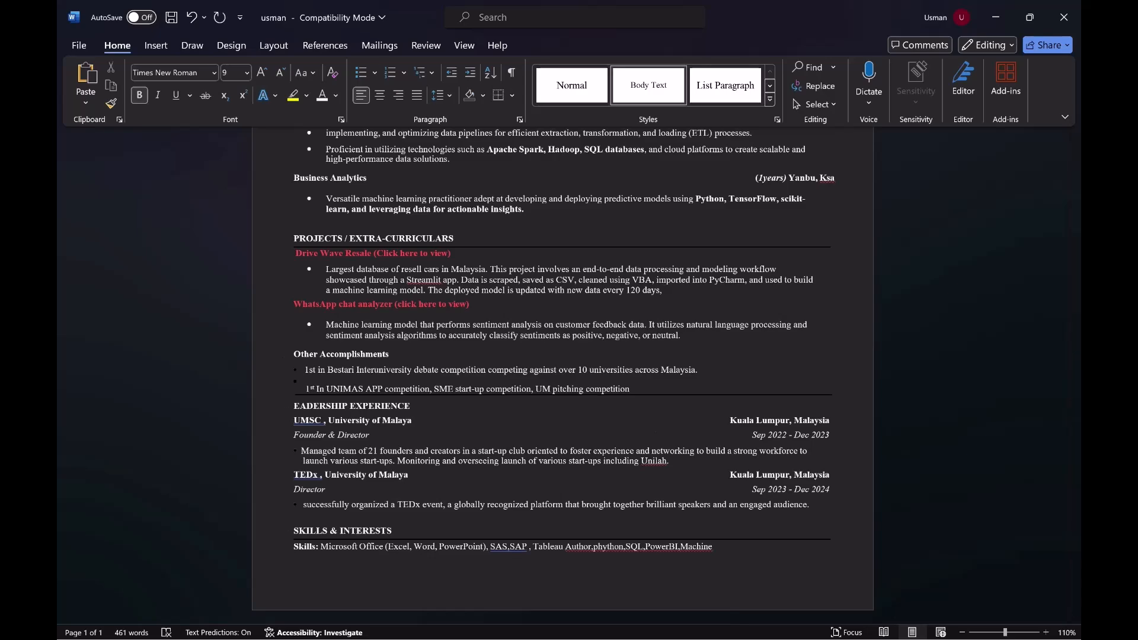
pyautogui.hotkey('ctrl', 'v')
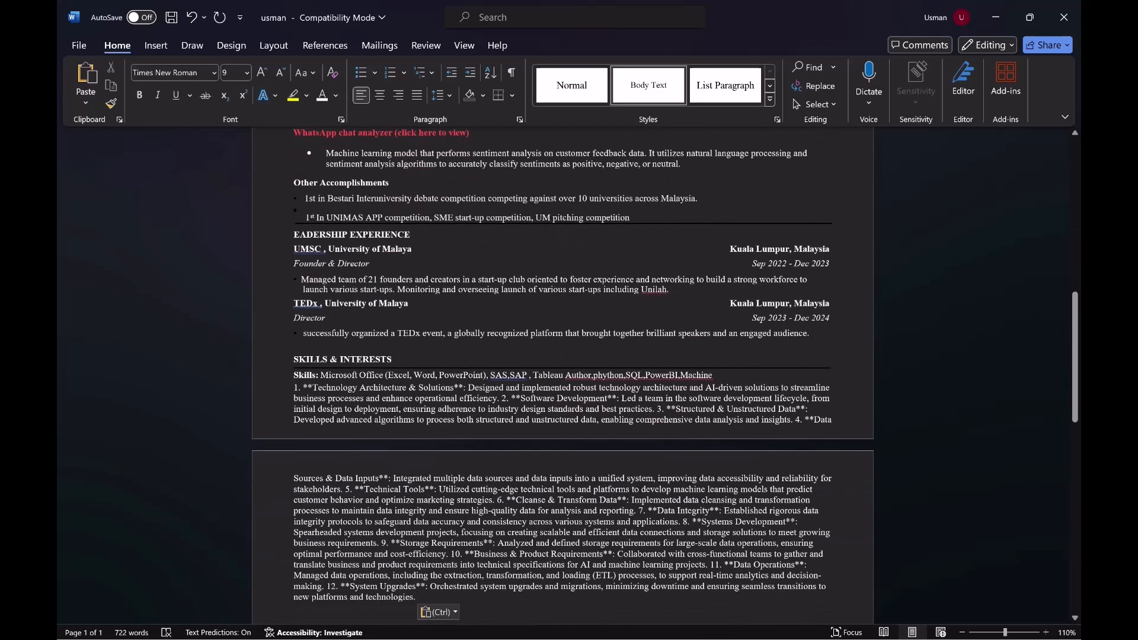
# Shrink the pasted resume sentences below the Skills entry to font size 4.
pyautogui.moveTo(416, 597); pyautogui.dragTo(303, 388)
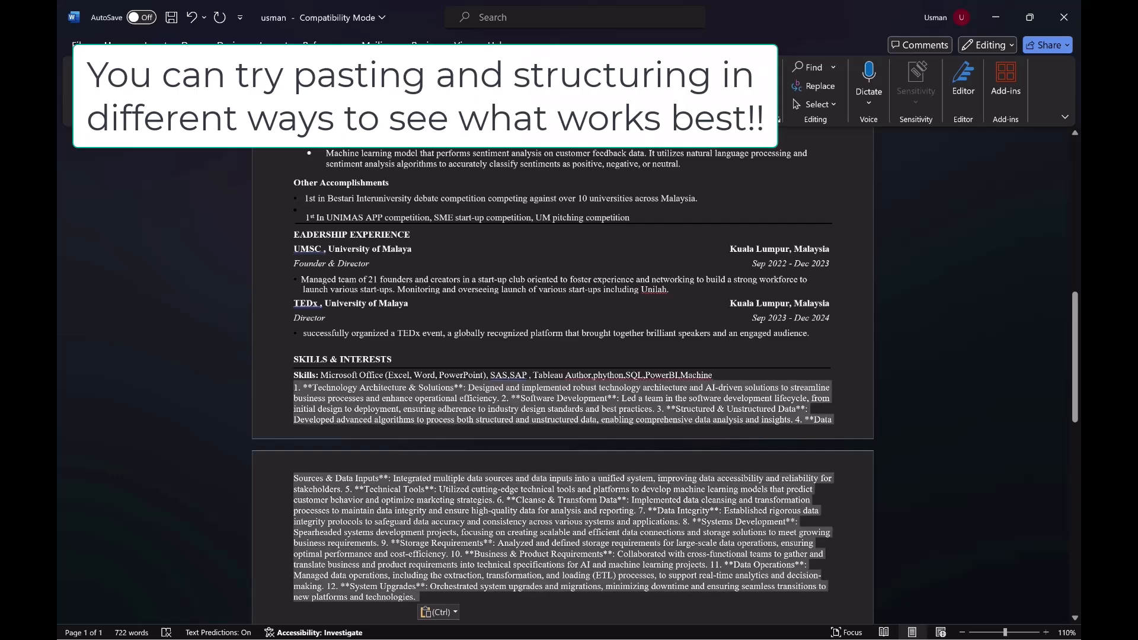
pyautogui.click(434, 341)
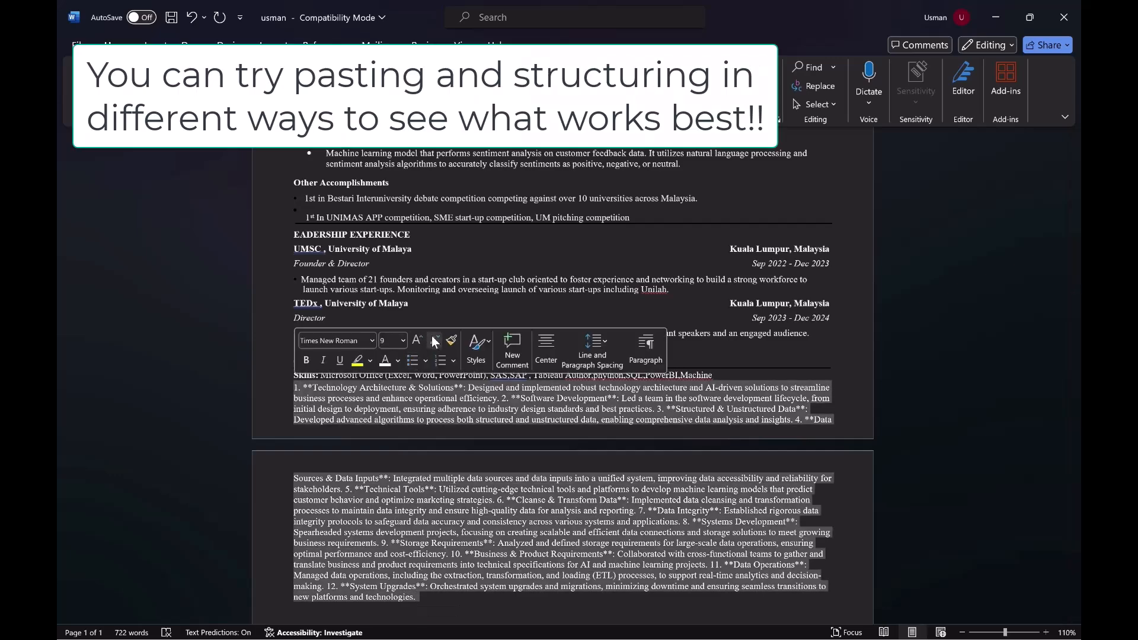
pyautogui.click(436, 341)
pyautogui.click(435, 341)
pyautogui.click(436, 342)
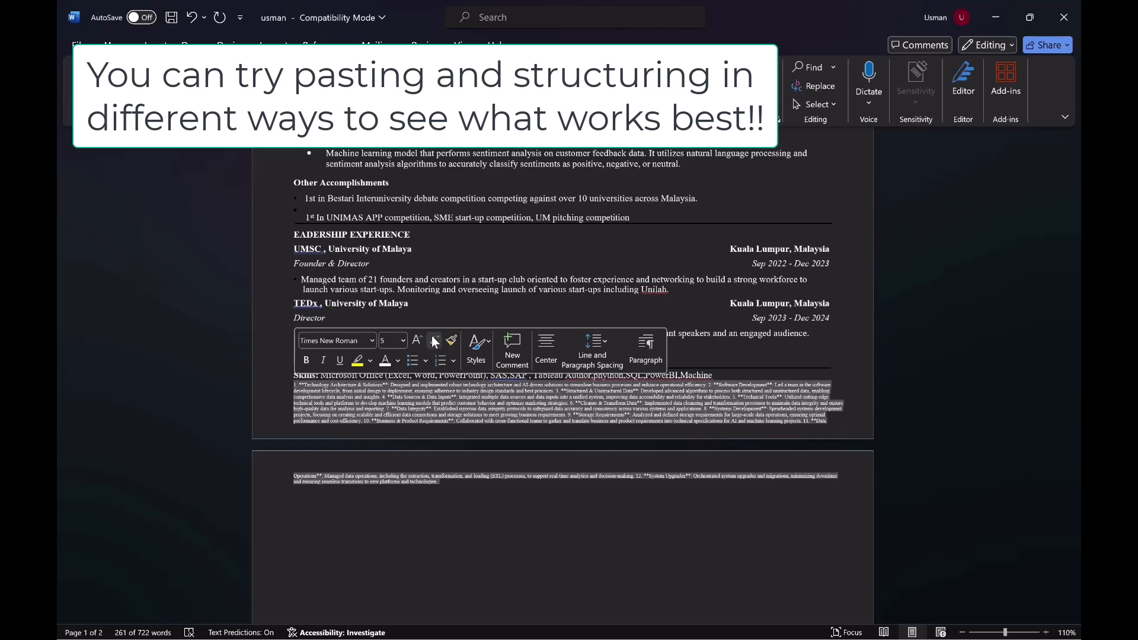
pyautogui.click(435, 341)
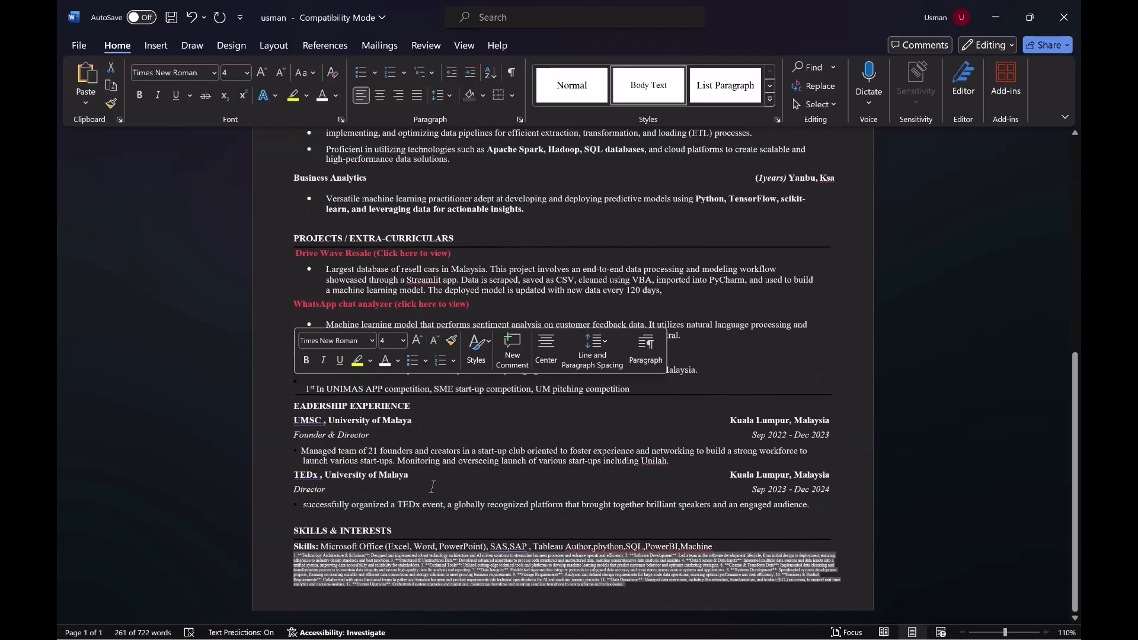
# Hide the pasted sentences by changing their font color to the theme color matching the page background, and reselect the paragraph to check it.
pyautogui.click(398, 360)
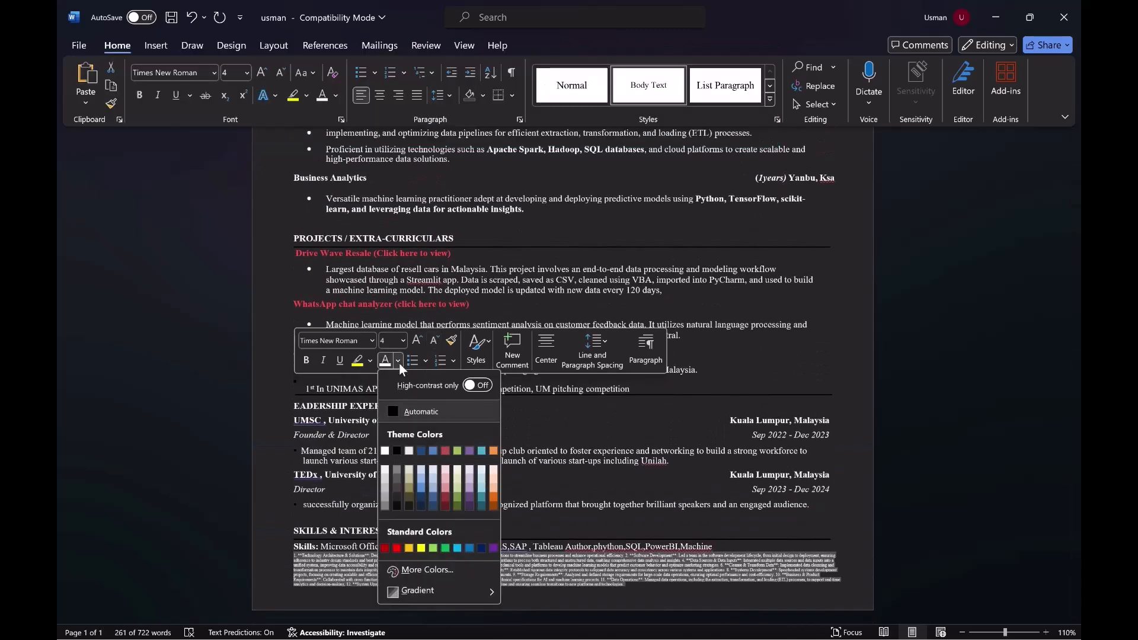
pyautogui.click(395, 451)
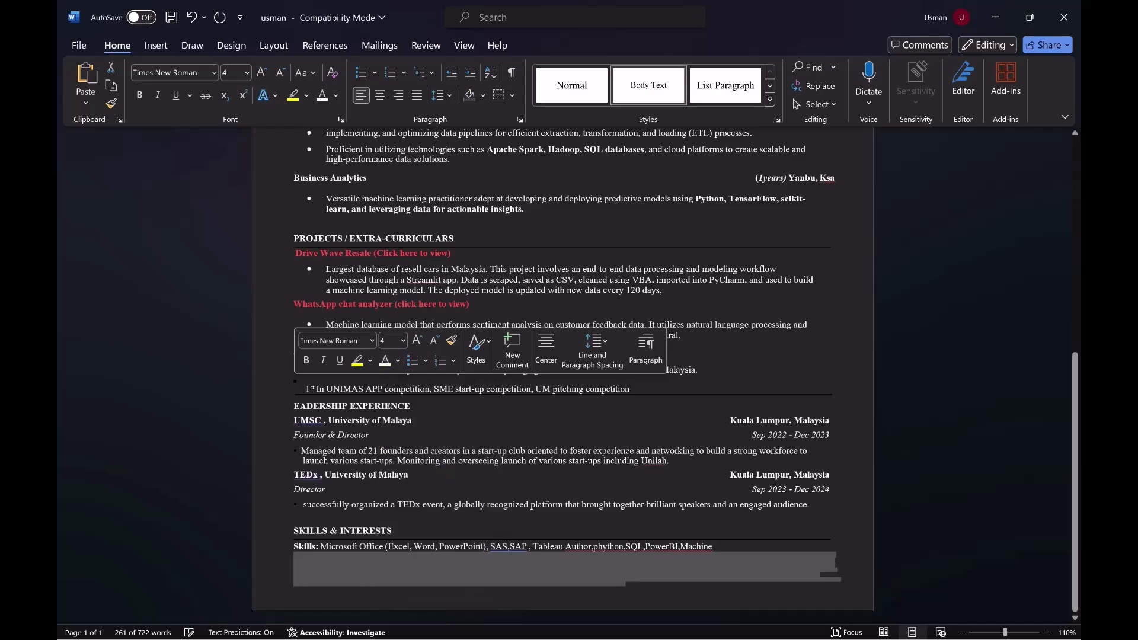
pyautogui.click(709, 589)
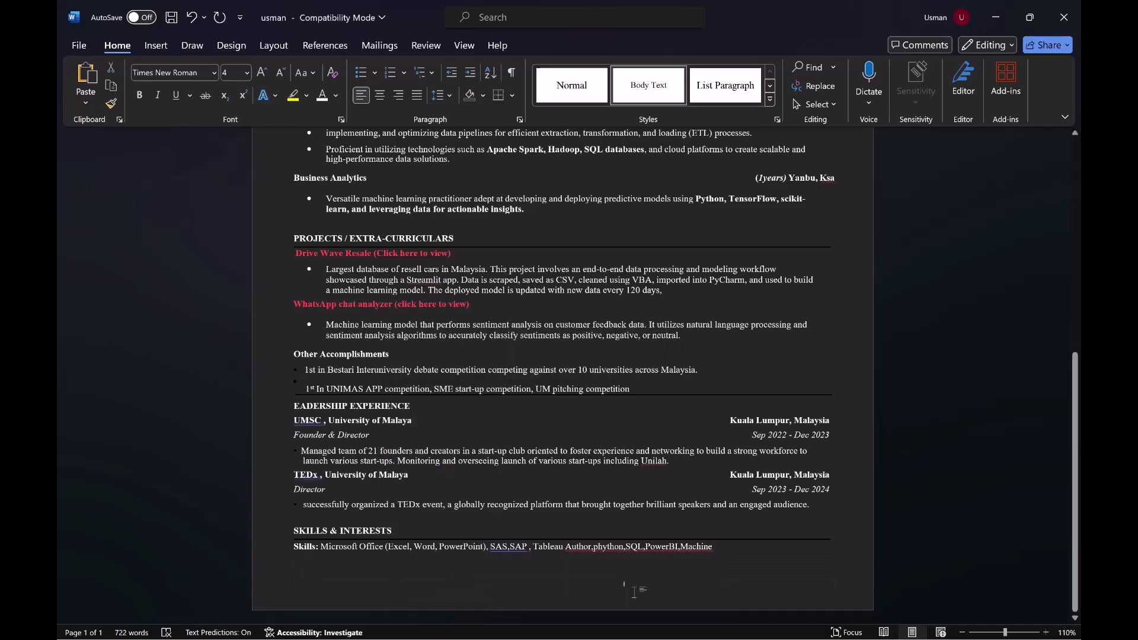
pyautogui.tripleClick(624, 583)
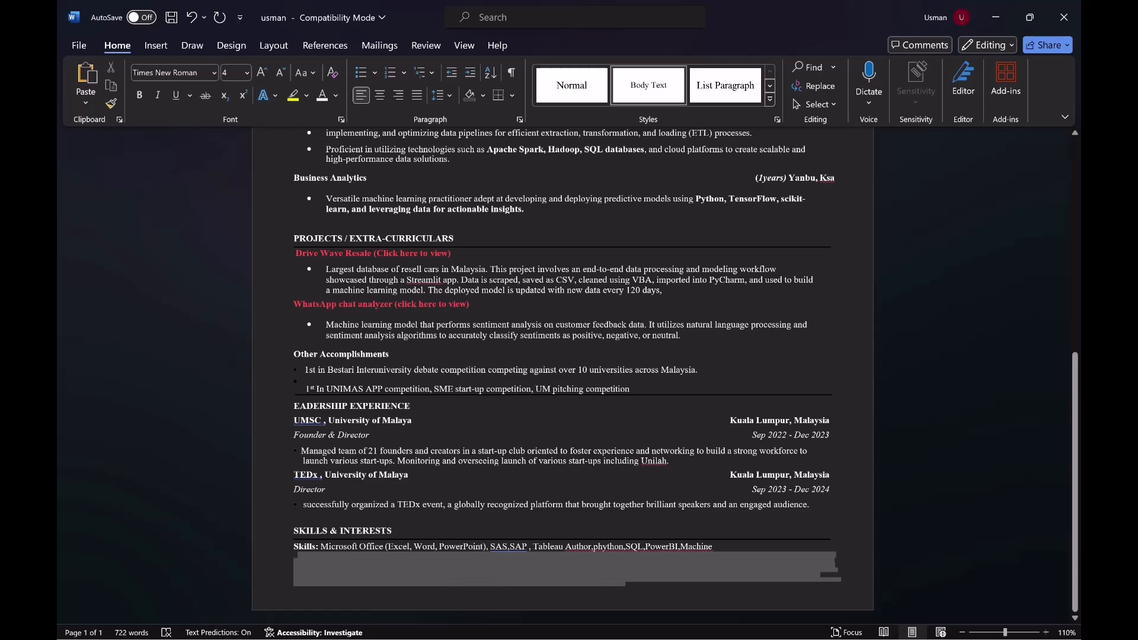
# Save the edited resume as a PDF named usmanmodded in the CV folder on the Desktop.
pyautogui.click(90, 46)
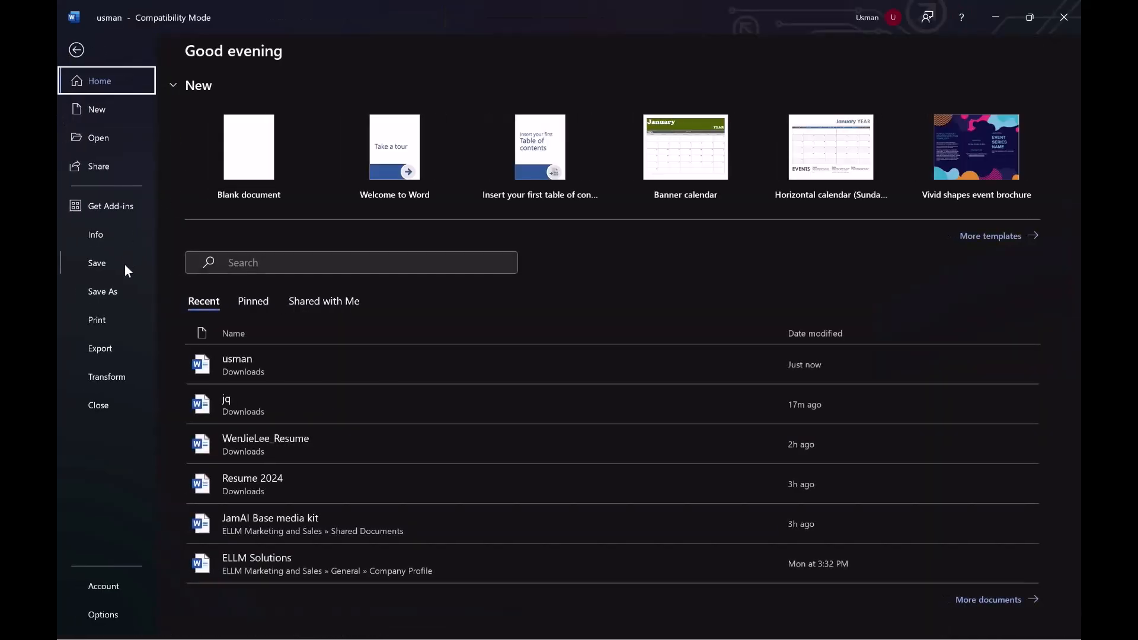
pyautogui.click(113, 292)
pyautogui.click(460, 127)
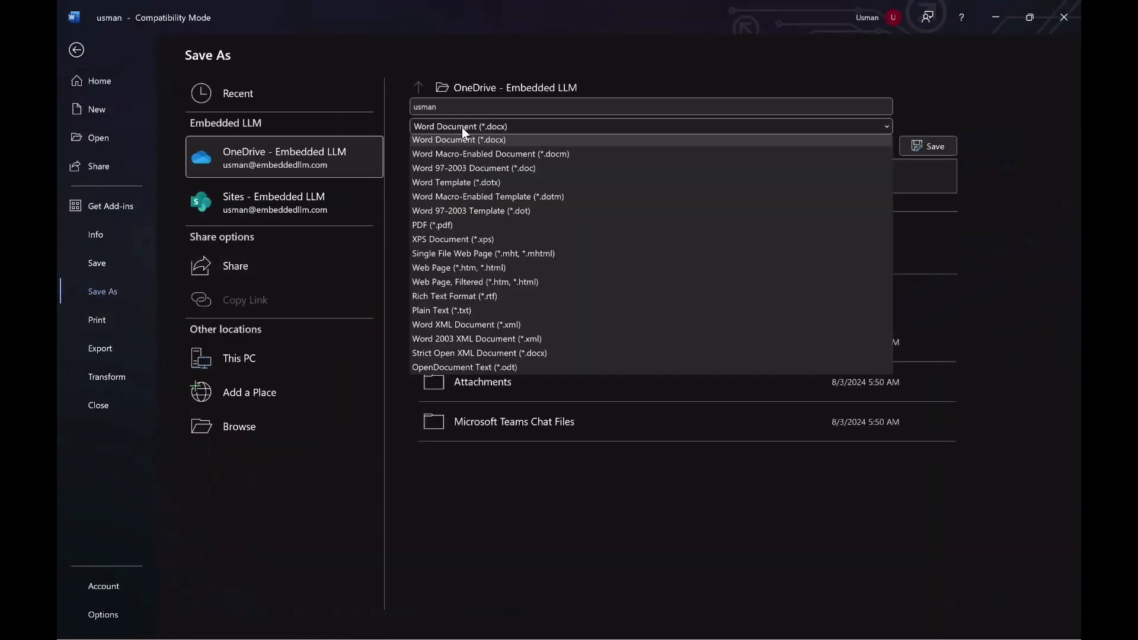
pyautogui.click(469, 226)
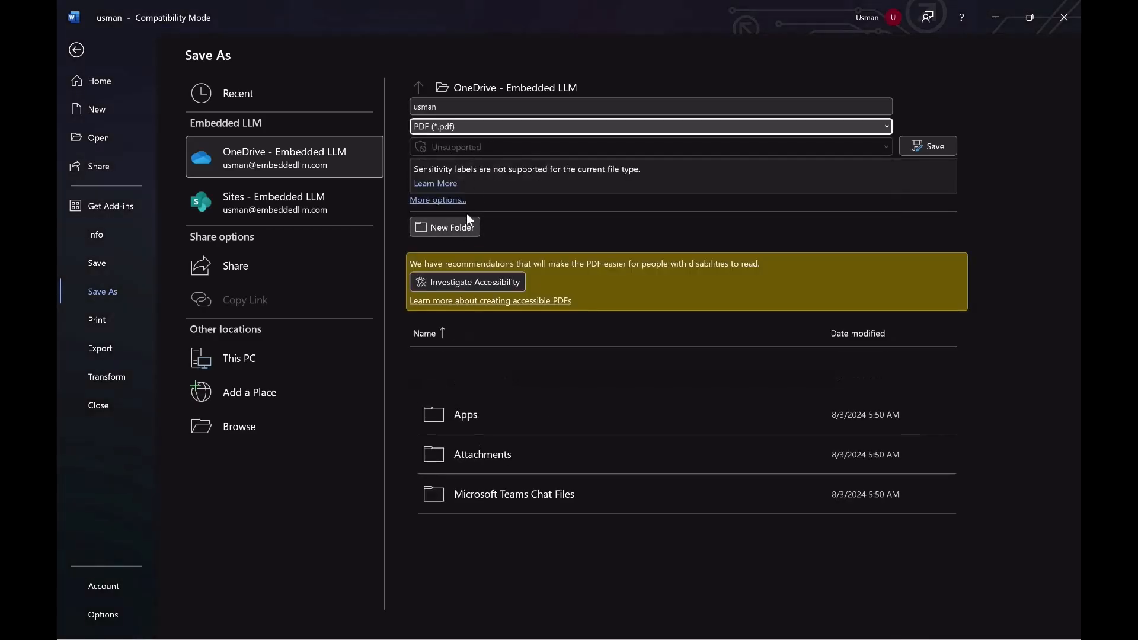
pyautogui.click(439, 200)
pyautogui.scroll(5, 131, 179)
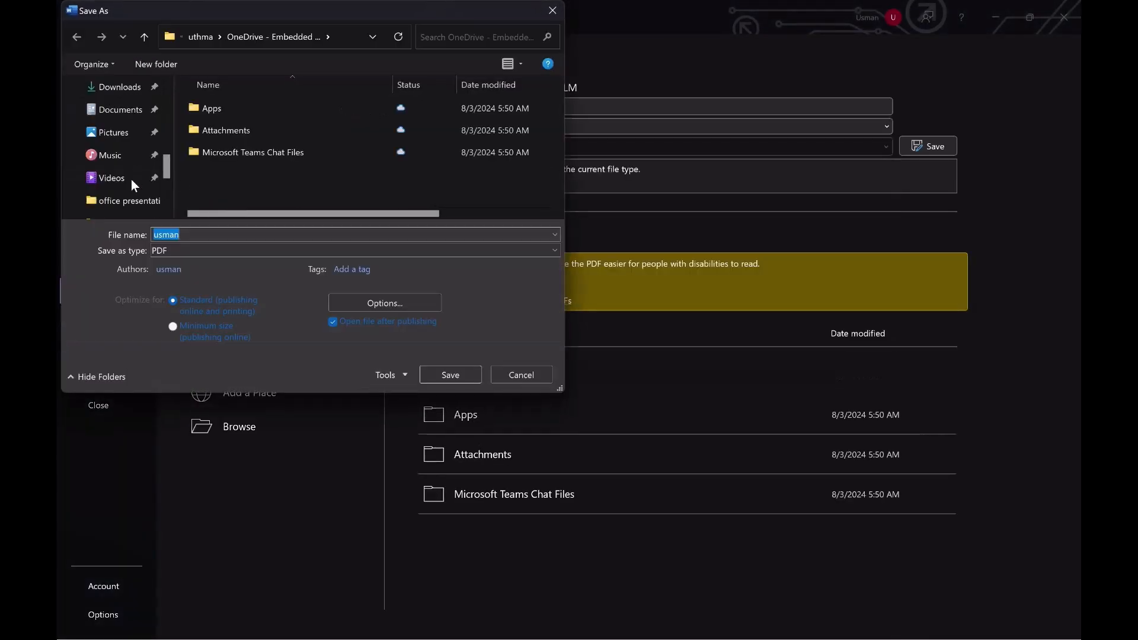
pyautogui.click(127, 160)
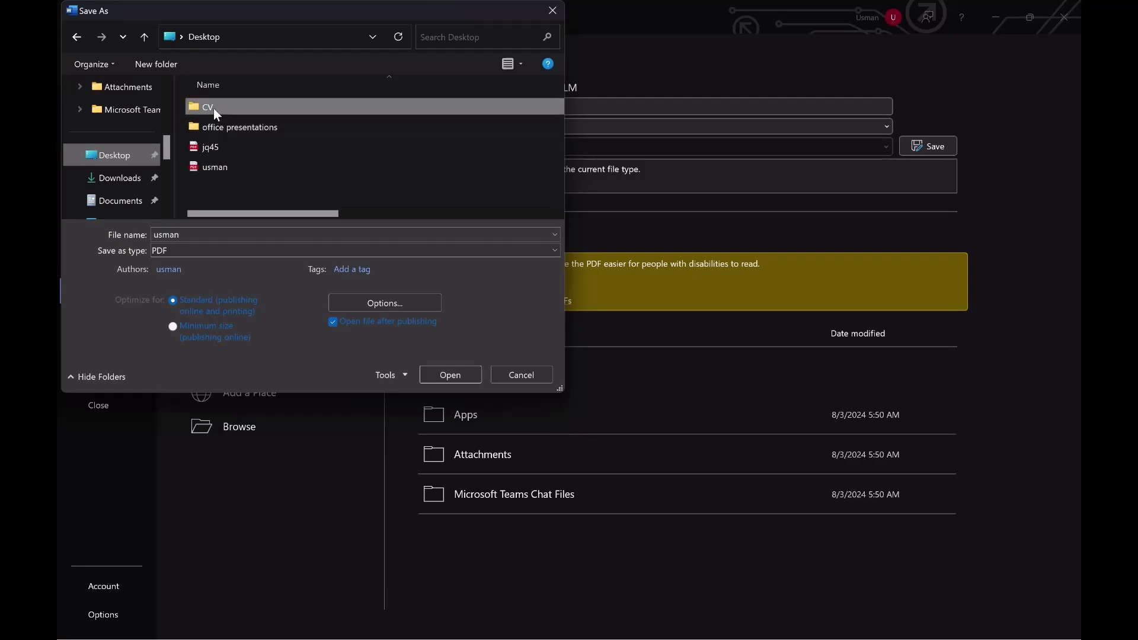
pyautogui.doubleClick(213, 108)
pyautogui.click(180, 235)
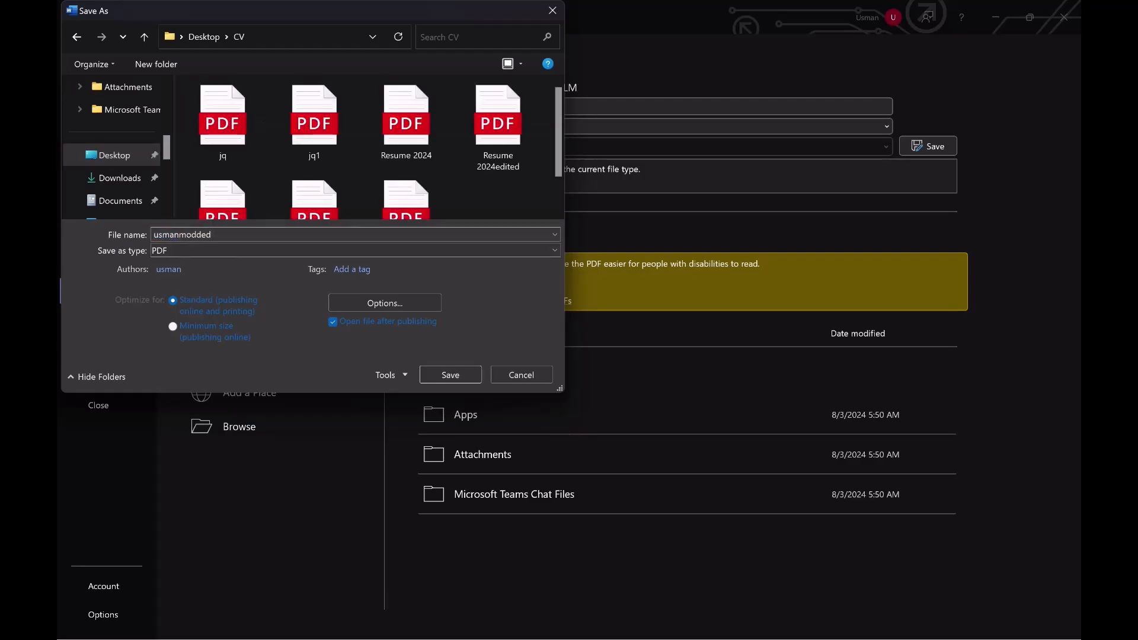
pyautogui.click(456, 372)
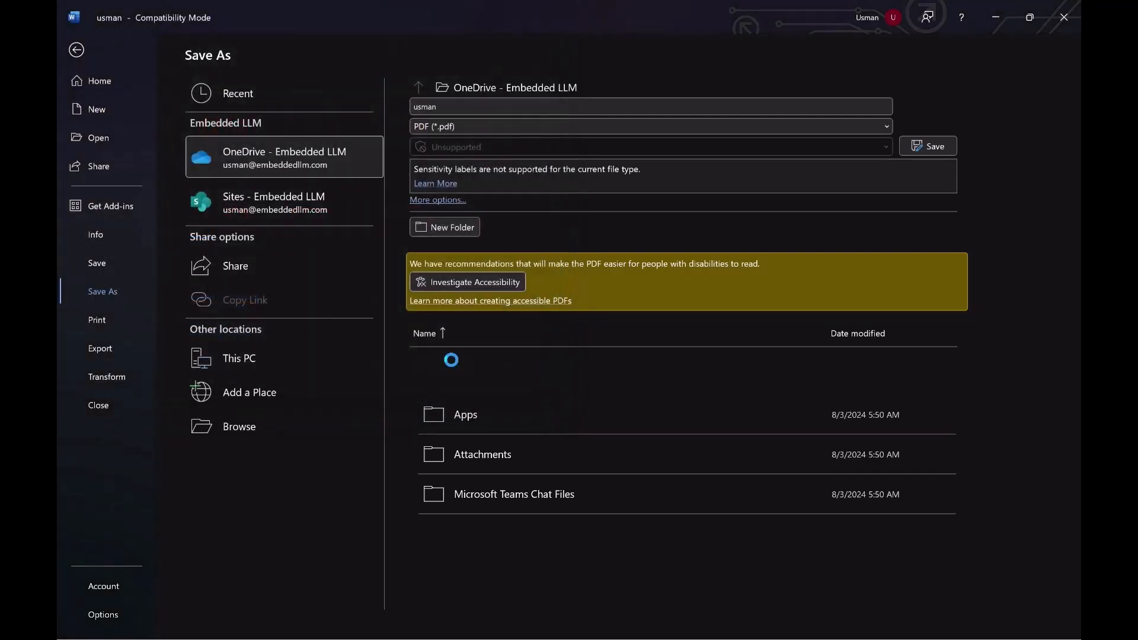
# Check the exported PDF for the hidden sentences by selecting the blank area below the Skills entry.
pyautogui.scroll(-5, 571, 182)
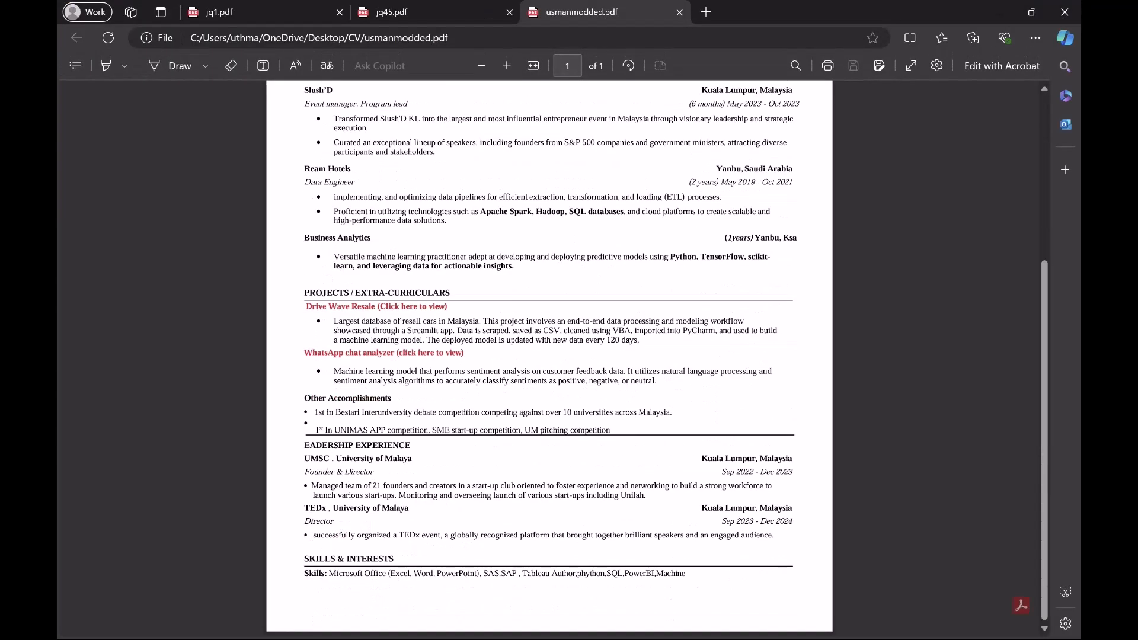
pyautogui.moveTo(502, 595); pyautogui.dragTo(800, 603)
pyautogui.click(325, 598)
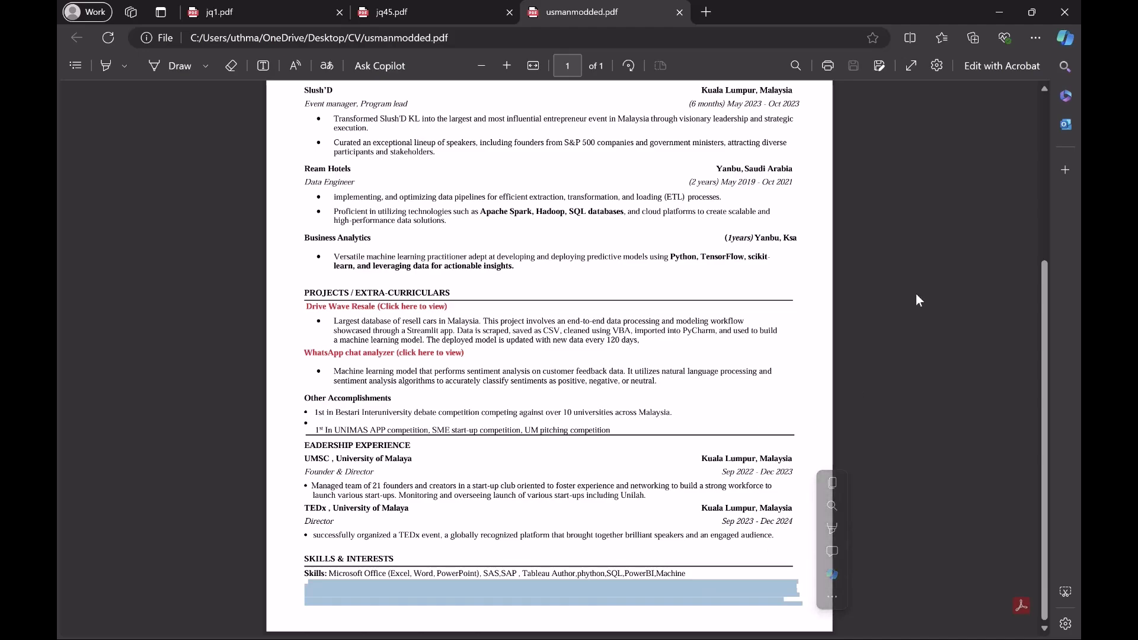
# Switch back to JamAI Base in the browser, show the test12 project's knowledge tables, and dismiss the jq45.pdf upload notice.
pyautogui.click(1006, 17)
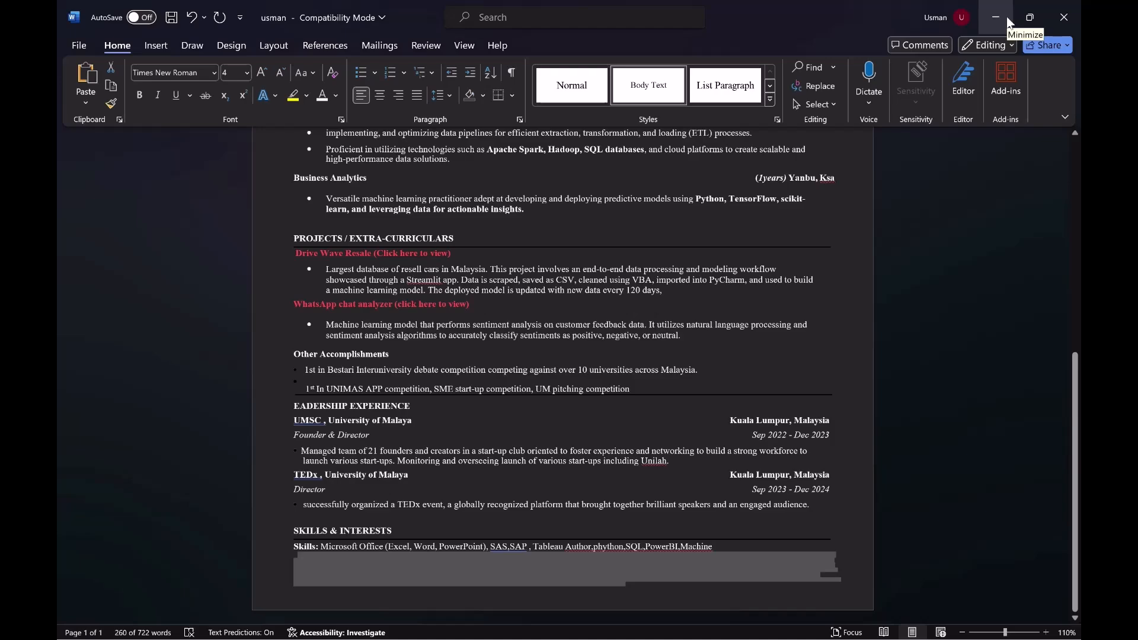
pyautogui.click(1007, 21)
pyautogui.click(1007, 20)
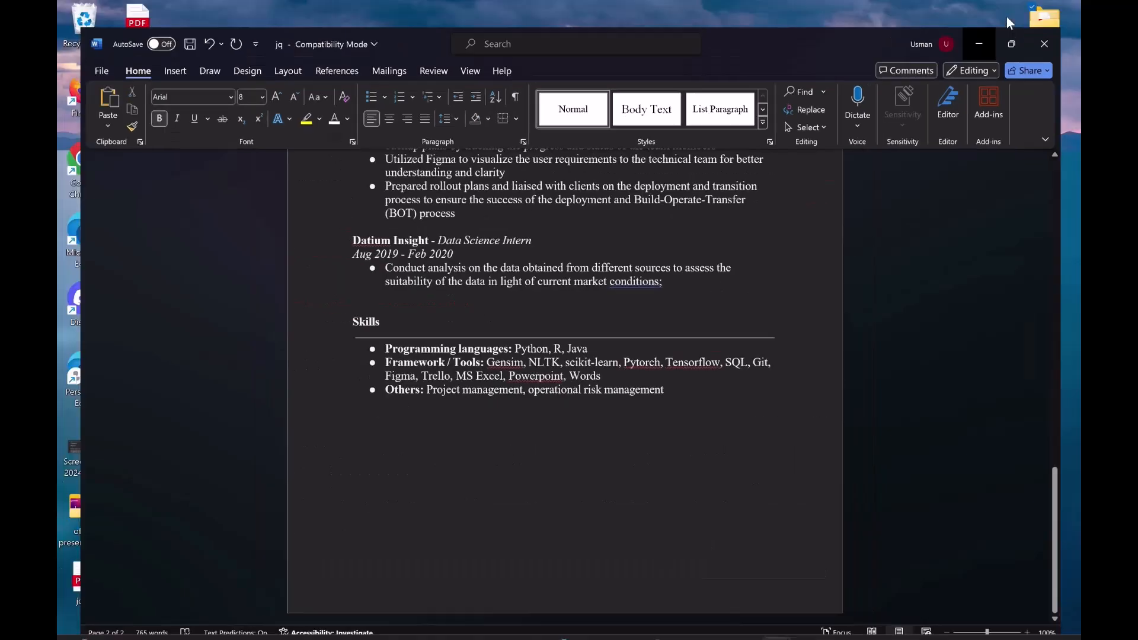
pyautogui.click(652, 619)
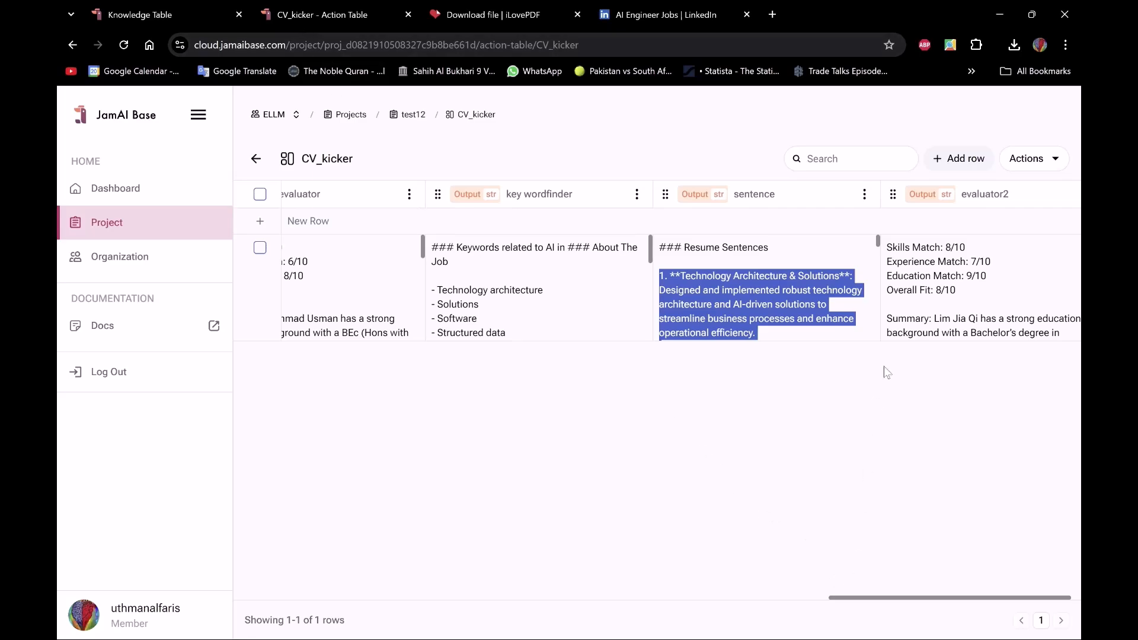
pyautogui.click(179, 14)
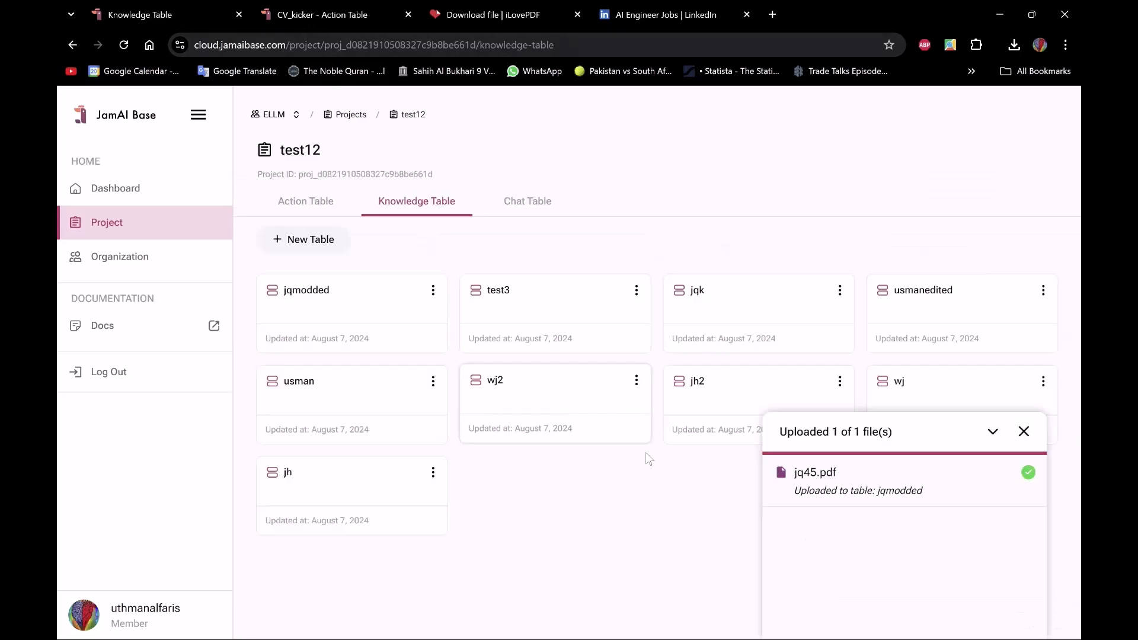
pyautogui.click(1024, 431)
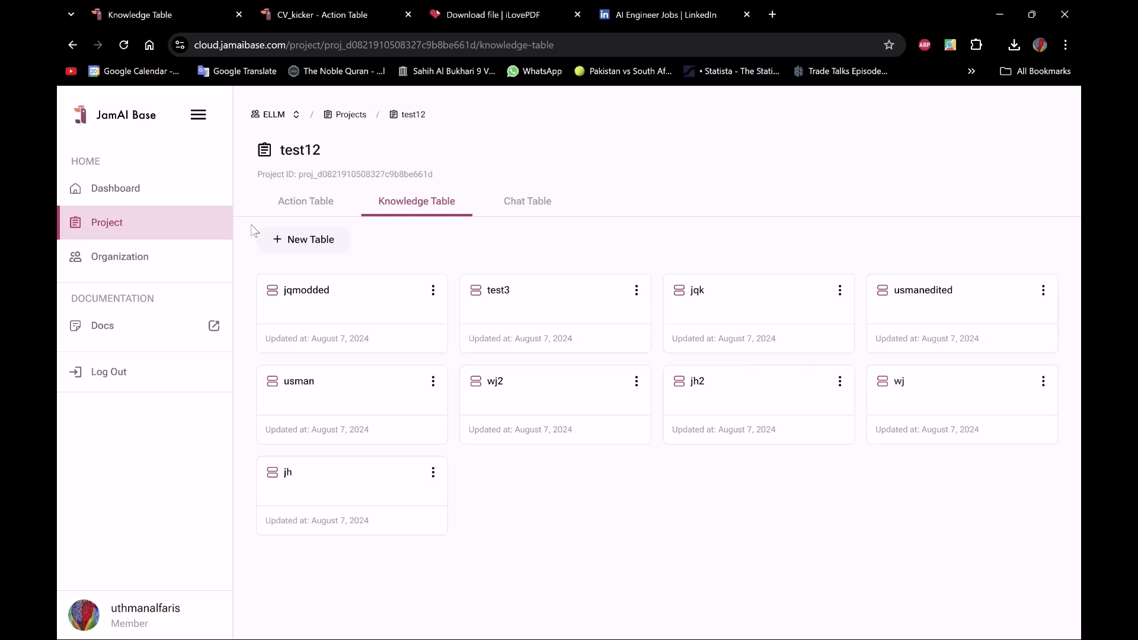
# Create a new knowledge table with the Table ID usman12 and an embedding model chosen from the list.
pyautogui.click(314, 243)
pyautogui.click(571, 343)
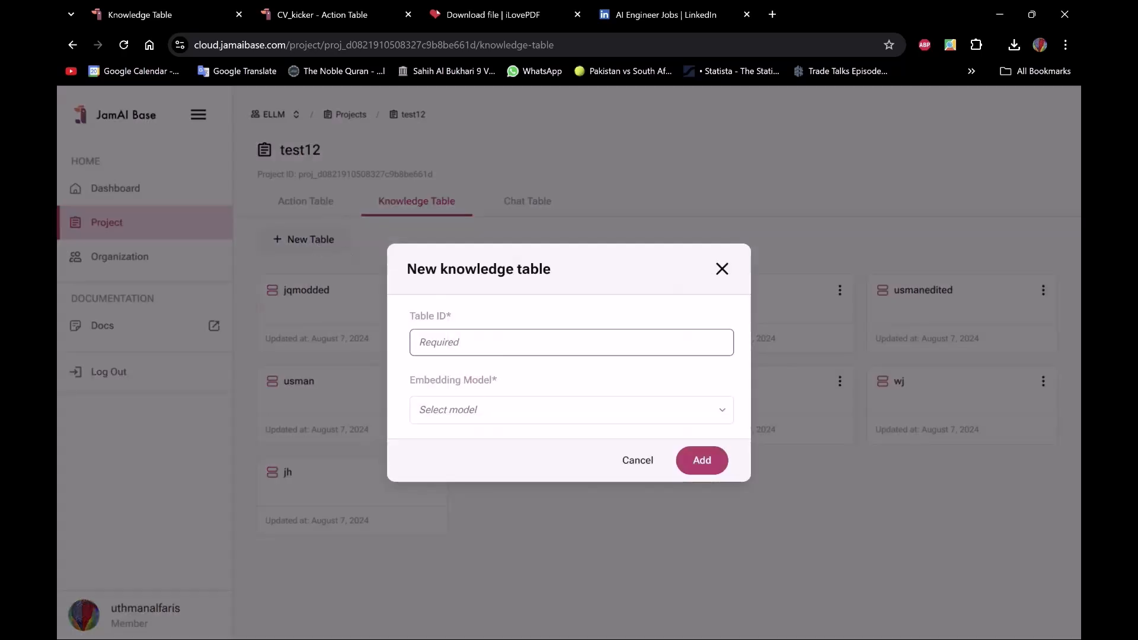
pyautogui.write('usmanmodeded')
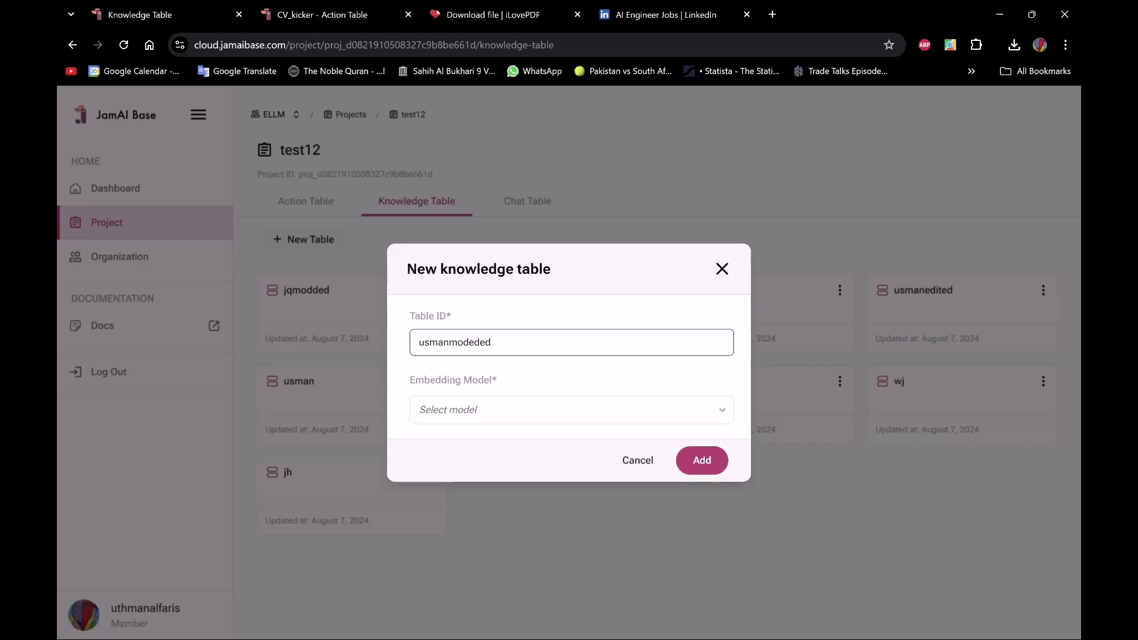
pyautogui.click(700, 459)
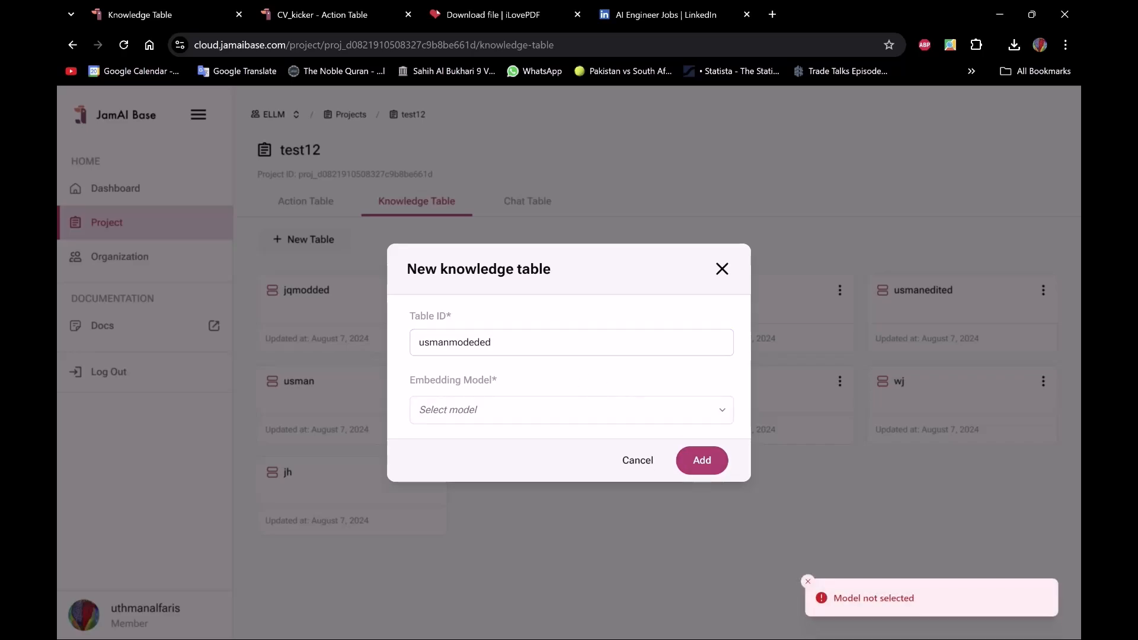
pyautogui.doubleClick(533, 343)
pyautogui.write('usma')
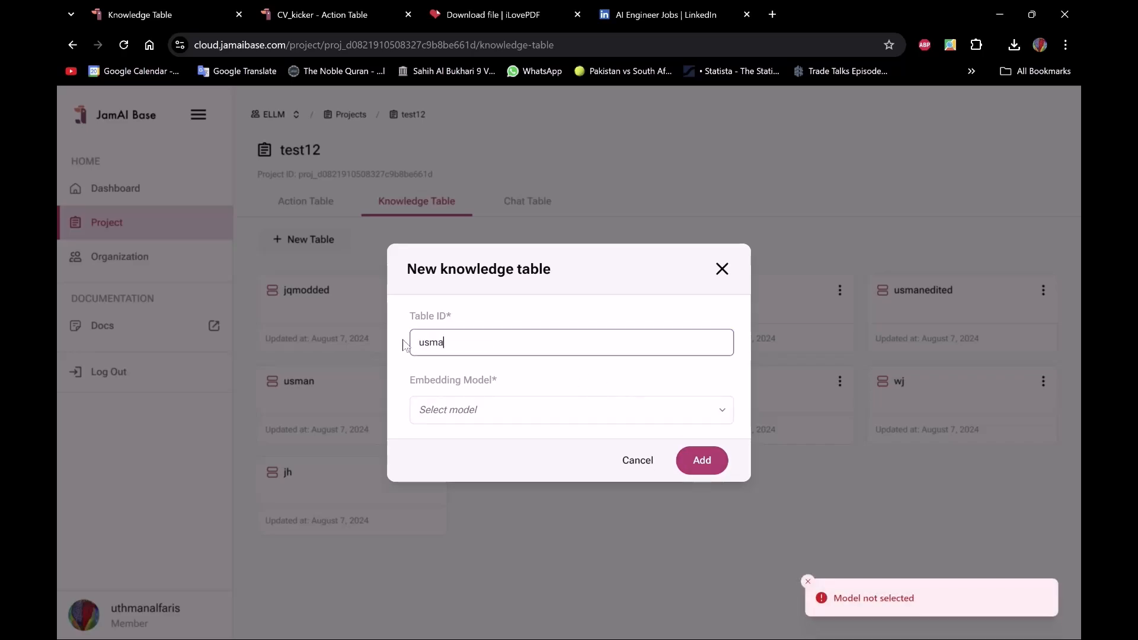
pyautogui.write('n12')
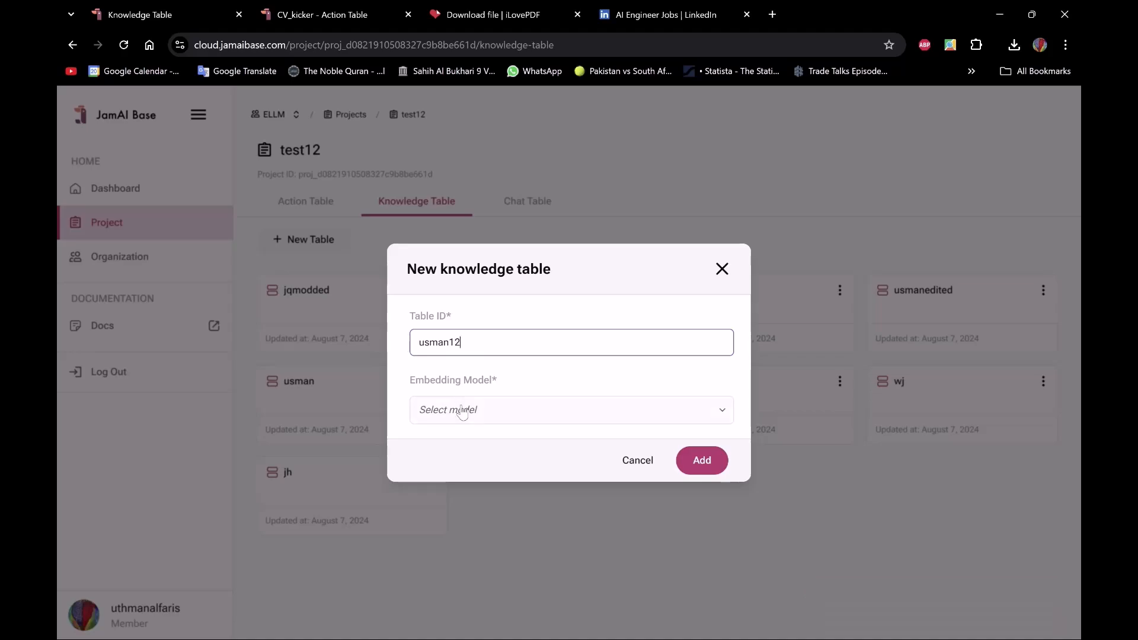
pyautogui.click(462, 415)
pyautogui.click(465, 442)
pyautogui.click(701, 460)
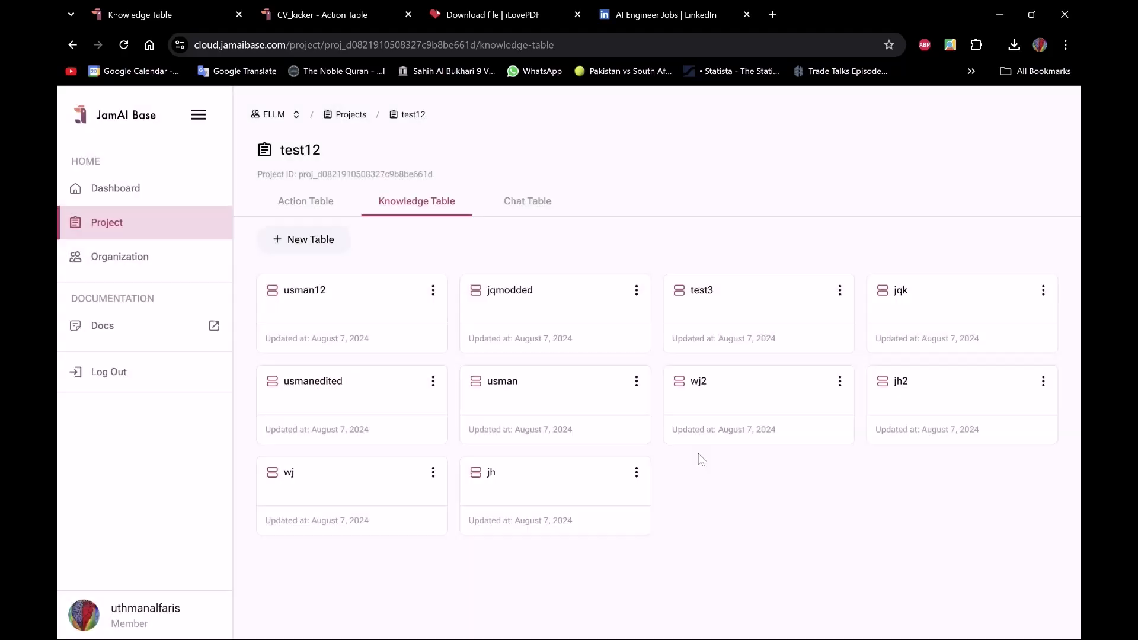
# Open the usman12 knowledge table and upload the usmanmodded PDF from the Desktop's CV folder.
pyautogui.click(342, 286)
pyautogui.click(670, 536)
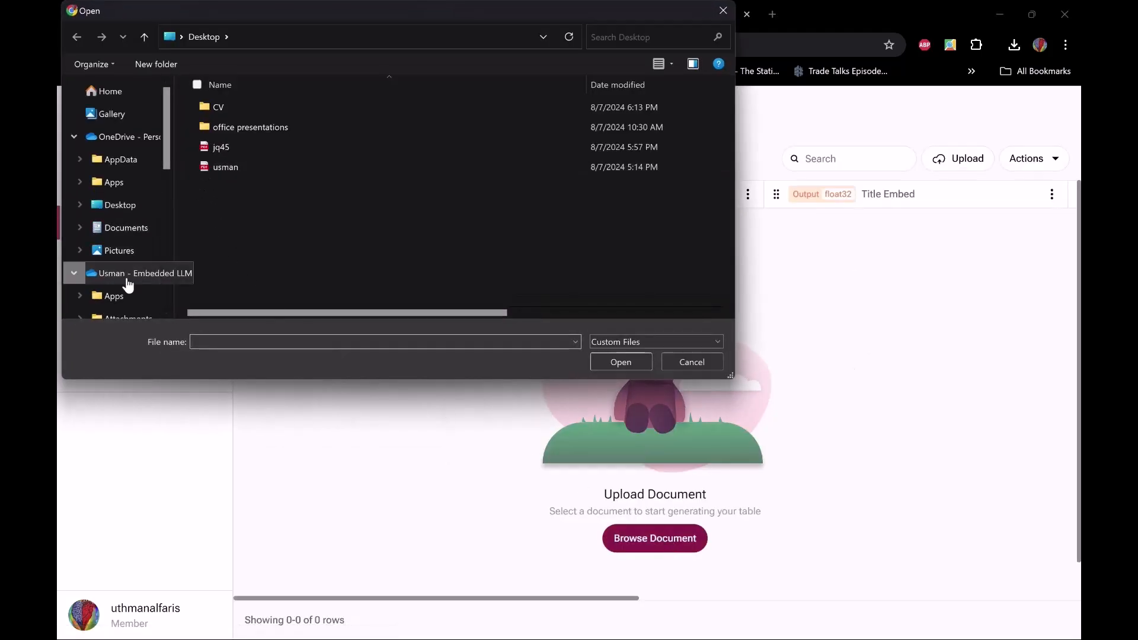
pyautogui.click(127, 213)
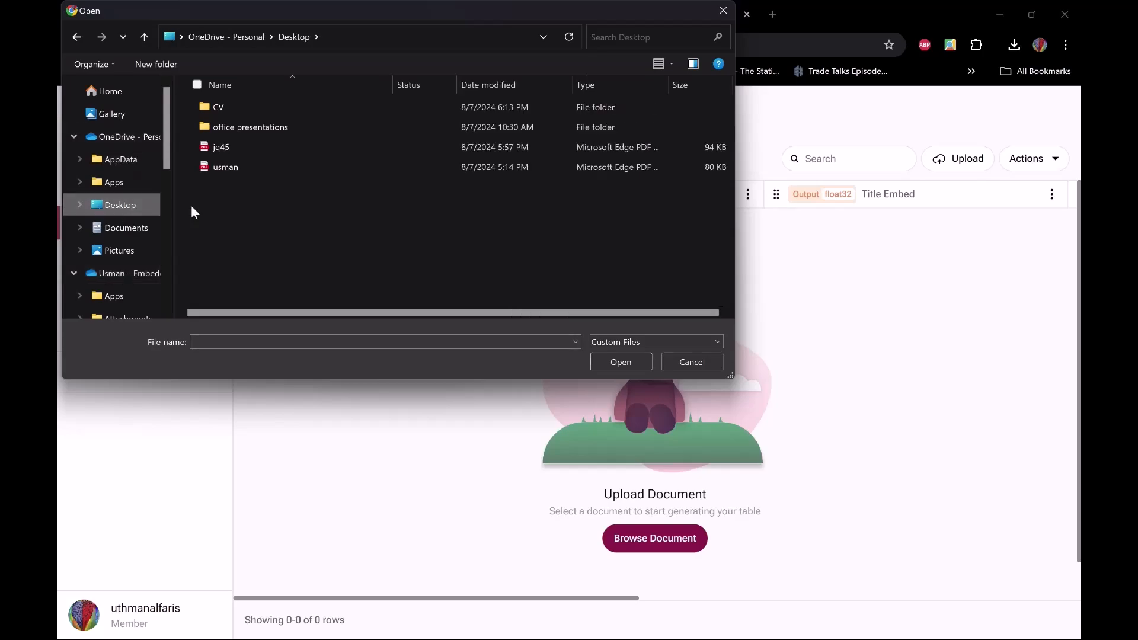
pyautogui.rightClick(227, 122)
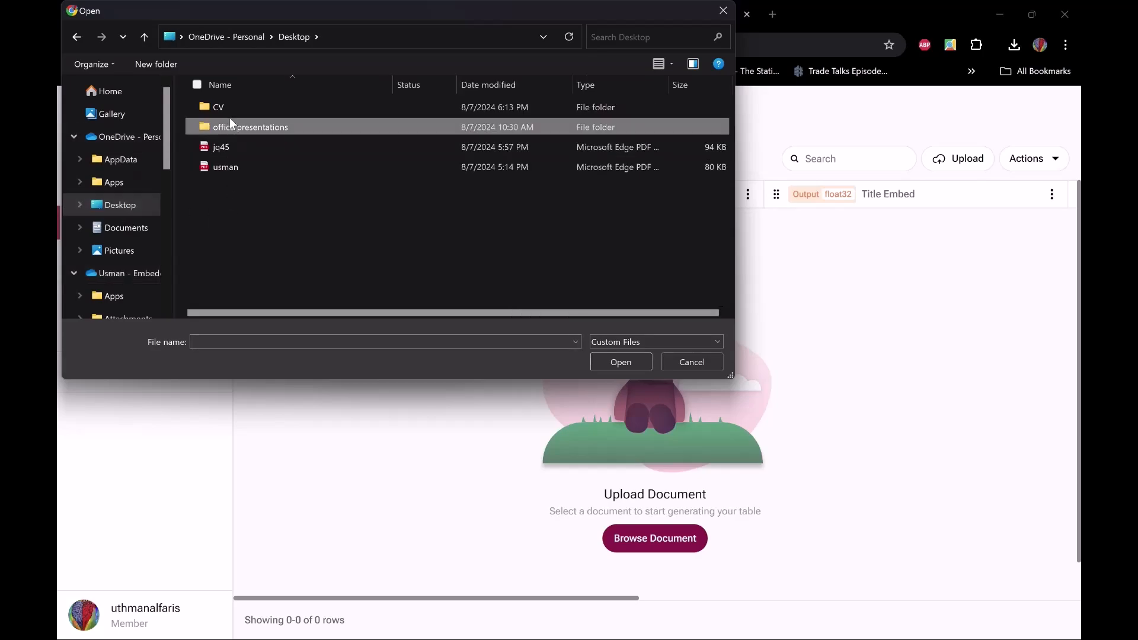
pyautogui.doubleClick(229, 109)
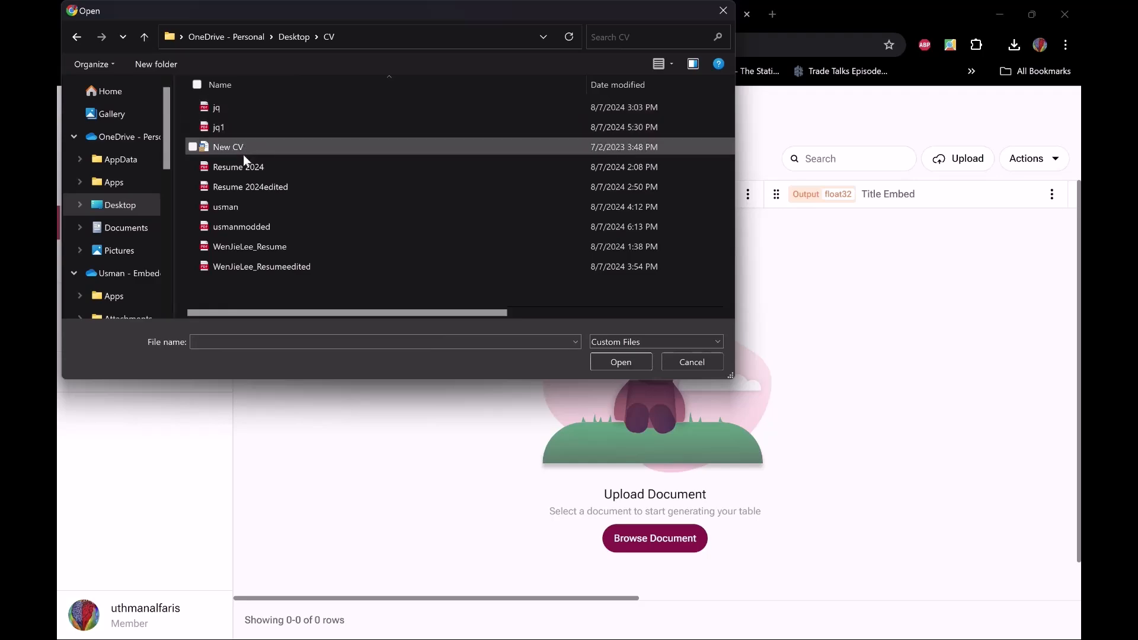
pyautogui.click(262, 225)
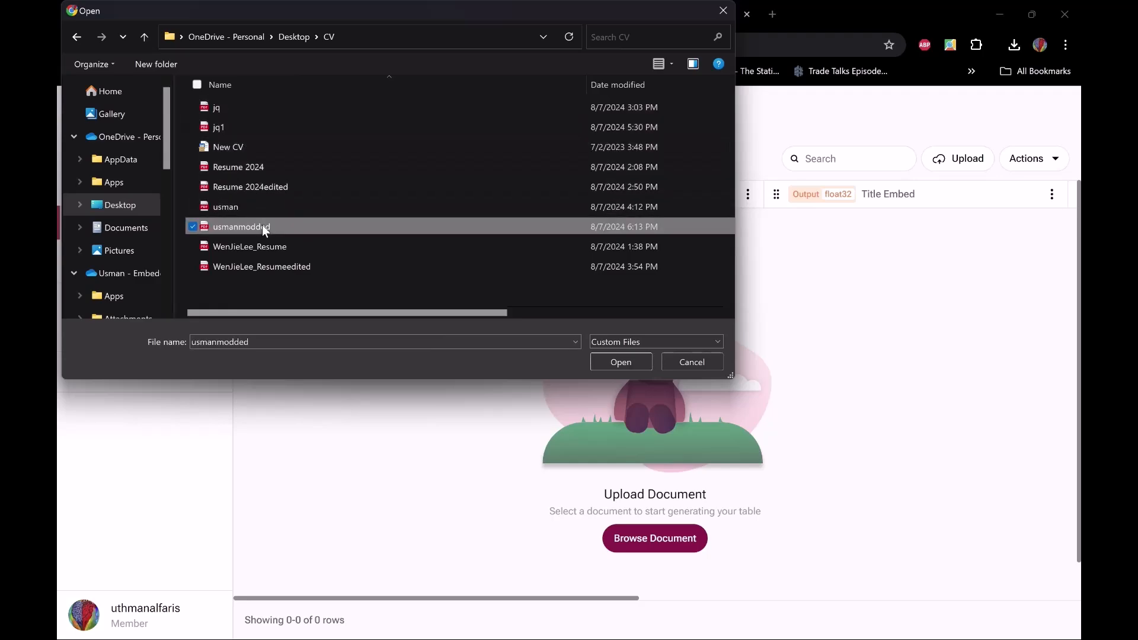
pyautogui.click(627, 364)
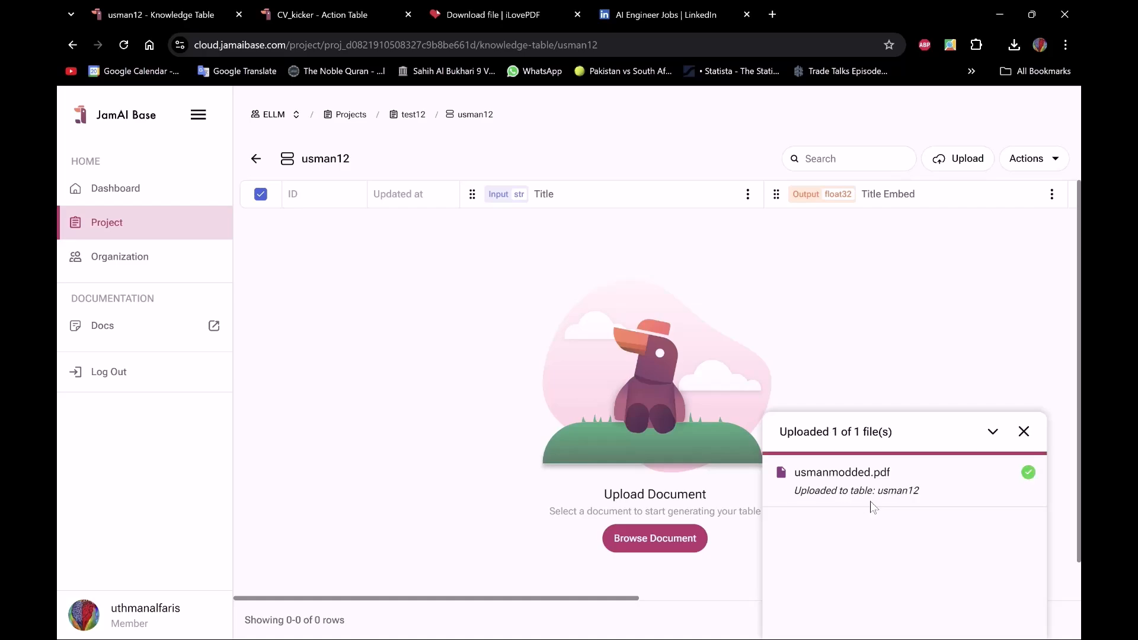
# Switch to the CV_kicker action table and show its evaluator2 column.
pyautogui.click(342, 18)
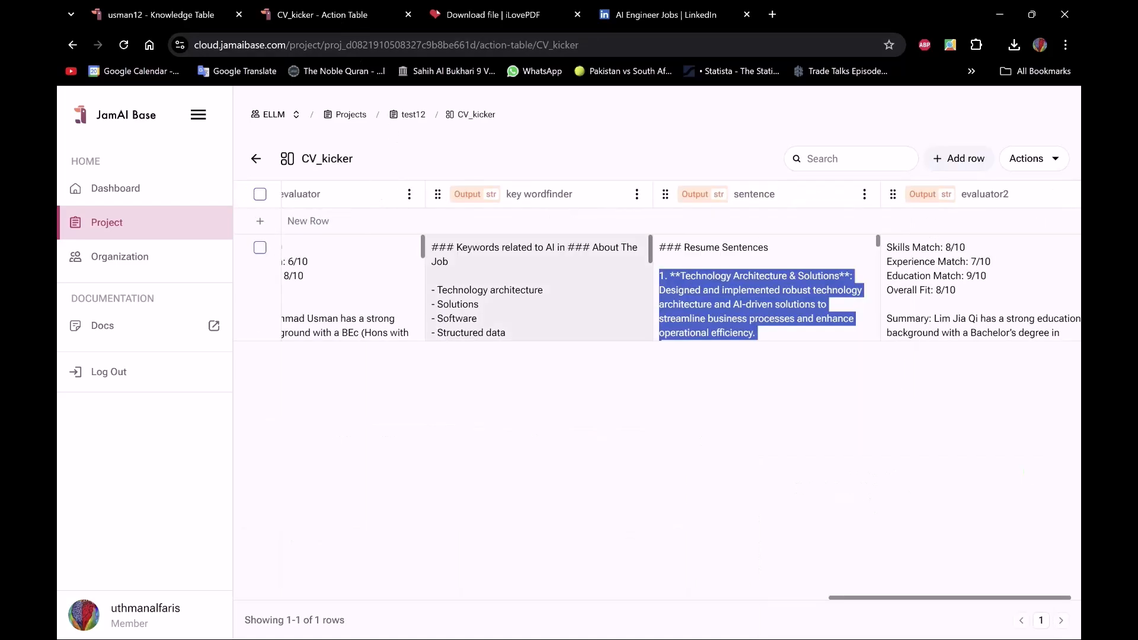
pyautogui.click(939, 600)
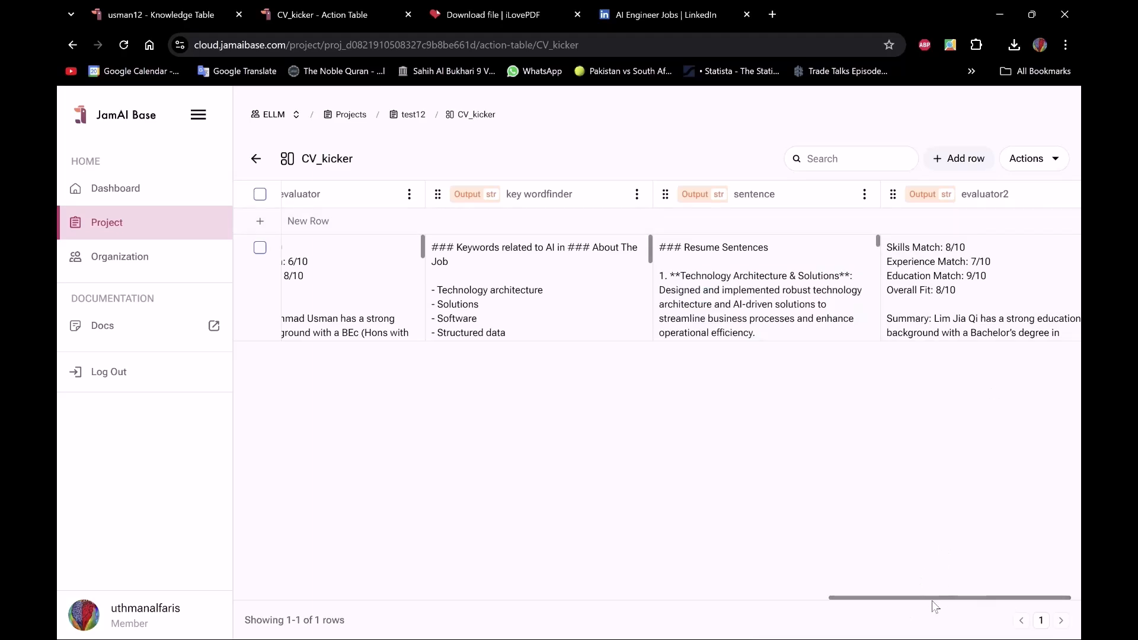
pyautogui.moveTo(929, 598); pyautogui.dragTo(939, 599)
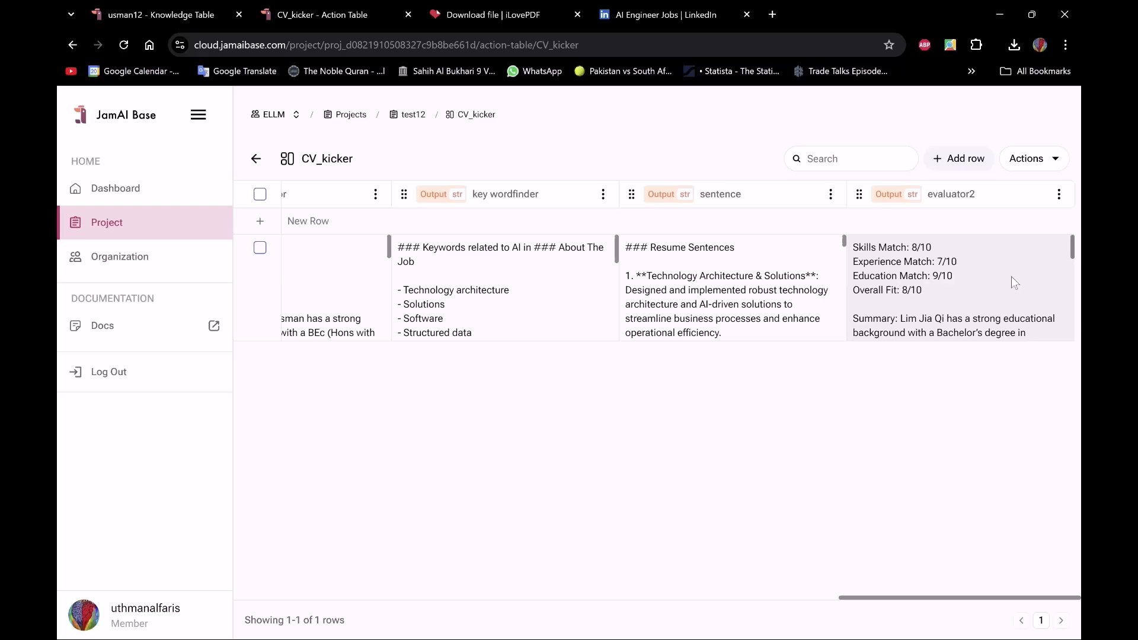
pyautogui.click(1058, 195)
pyautogui.click(1032, 221)
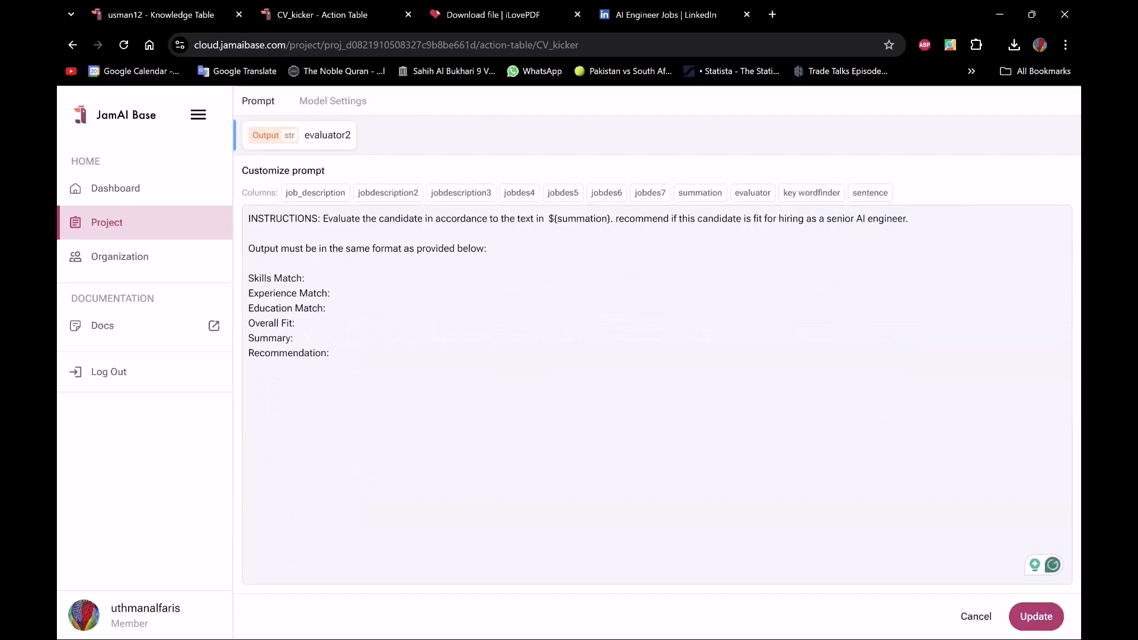
pyautogui.click(345, 102)
pyautogui.click(268, 104)
pyautogui.click(338, 111)
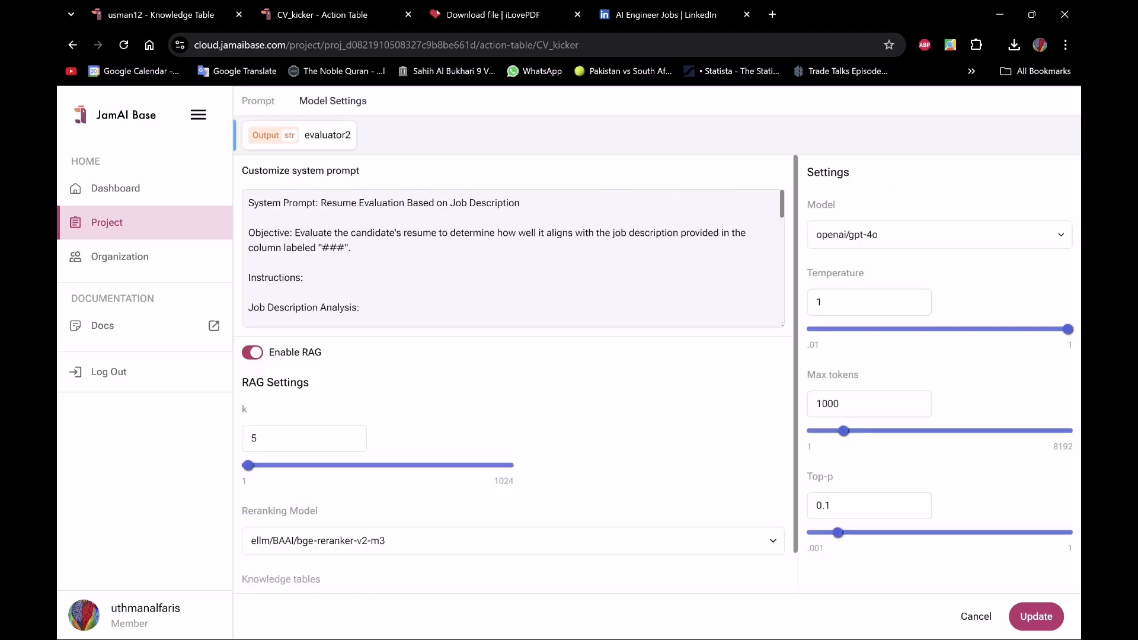
pyautogui.scroll(-3, 651, 414)
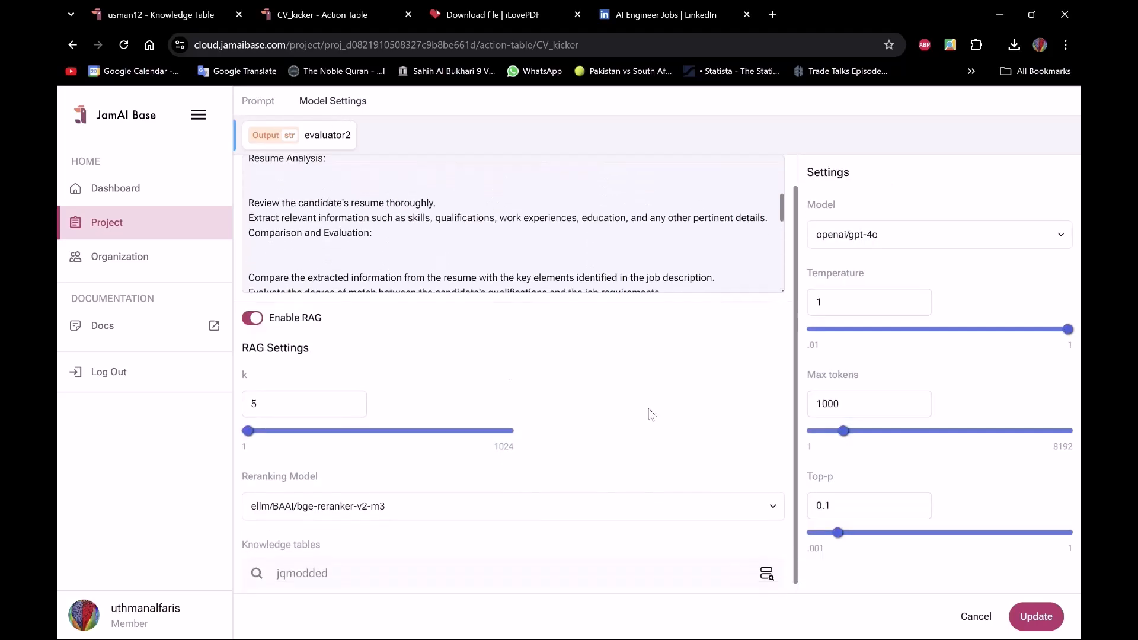
pyautogui.click(767, 564)
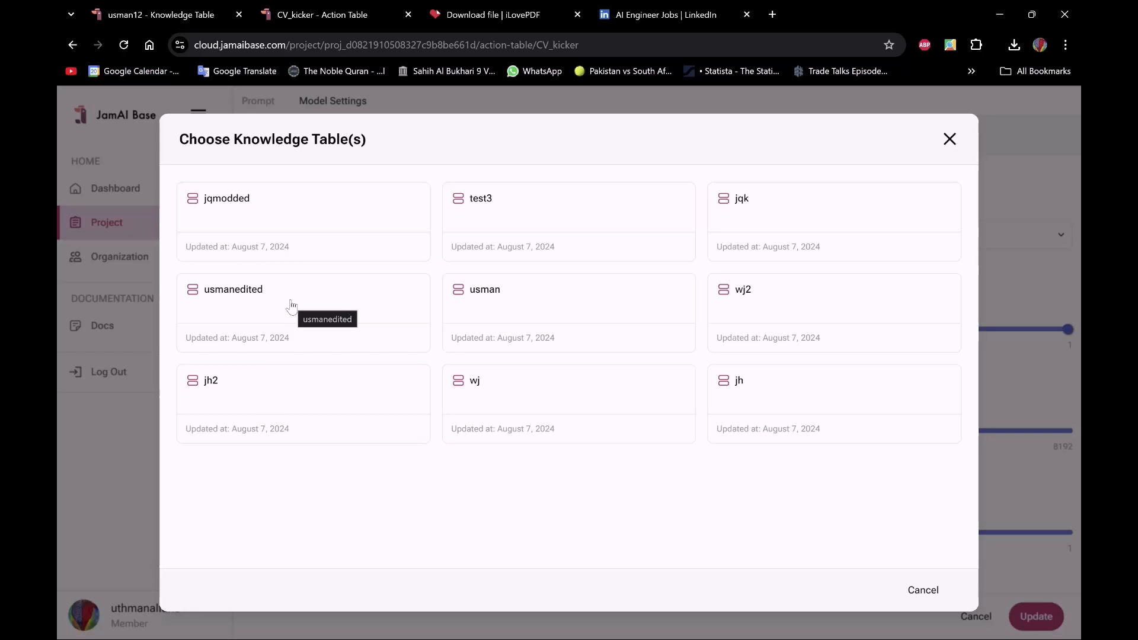
pyautogui.click(949, 139)
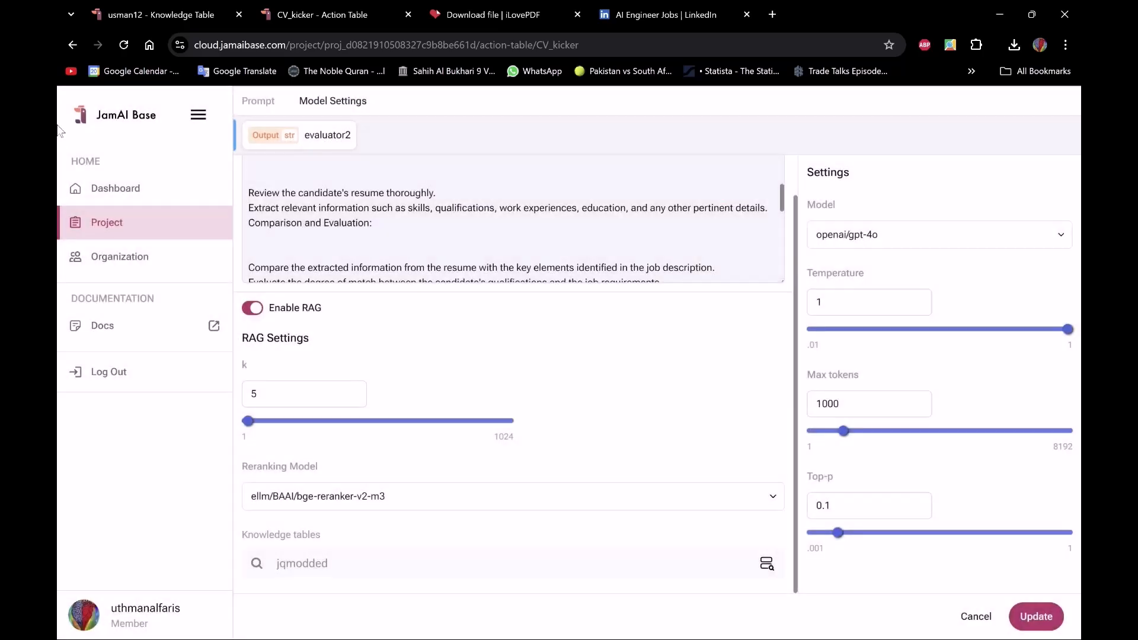
# Reload the CV_kicker table, then set the knowledge table in evaluator2's RAG settings to usman12 and save the column settings.
pyautogui.click(124, 46)
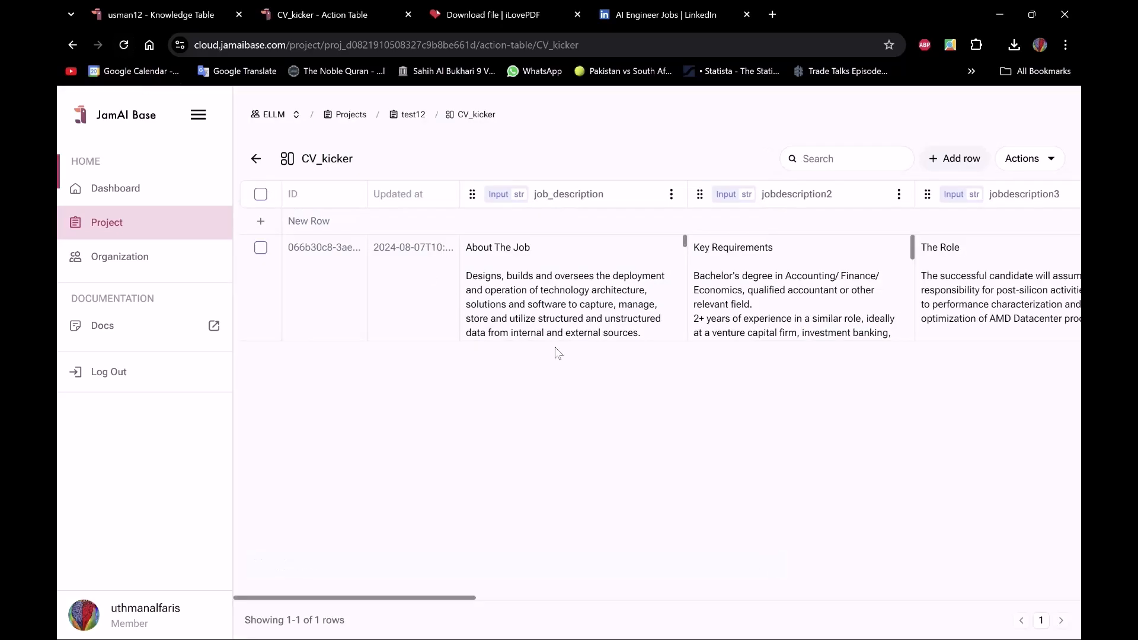
pyautogui.moveTo(449, 600); pyautogui.dragTo(1060, 569)
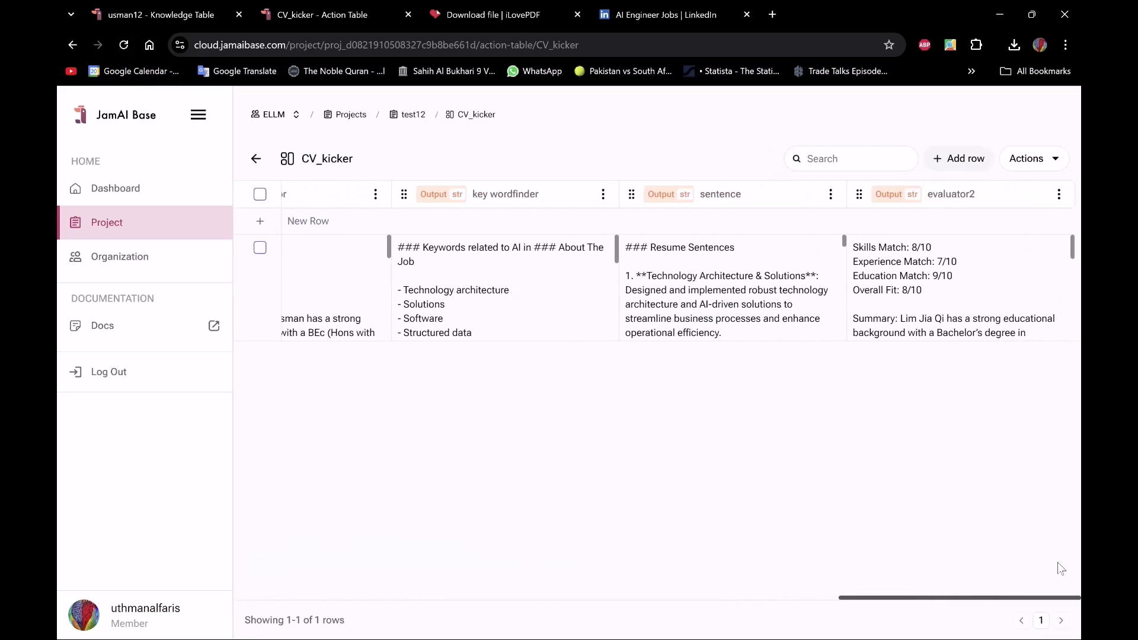
pyautogui.click(1058, 196)
pyautogui.click(1019, 221)
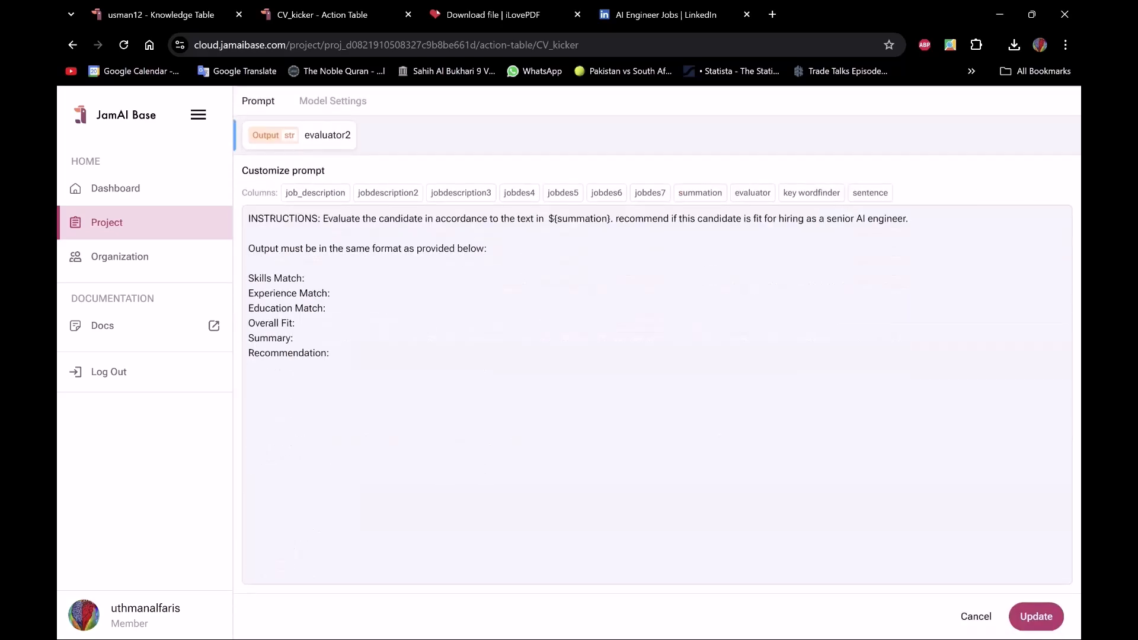
pyautogui.click(334, 104)
pyautogui.scroll(-1, 497, 442)
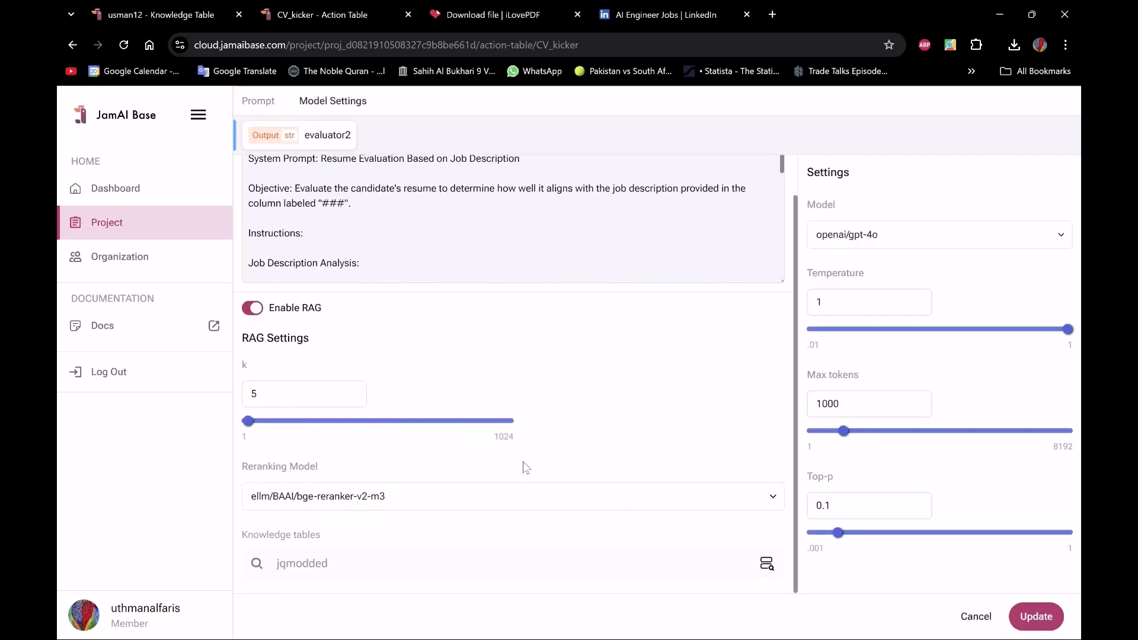
pyautogui.click(766, 564)
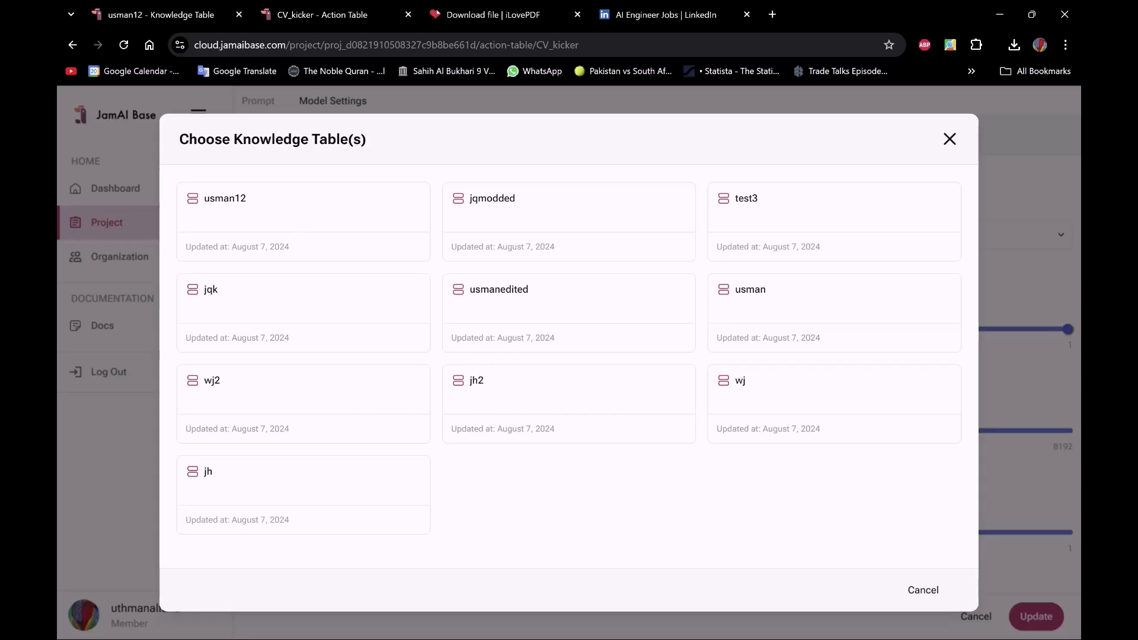
pyautogui.click(284, 214)
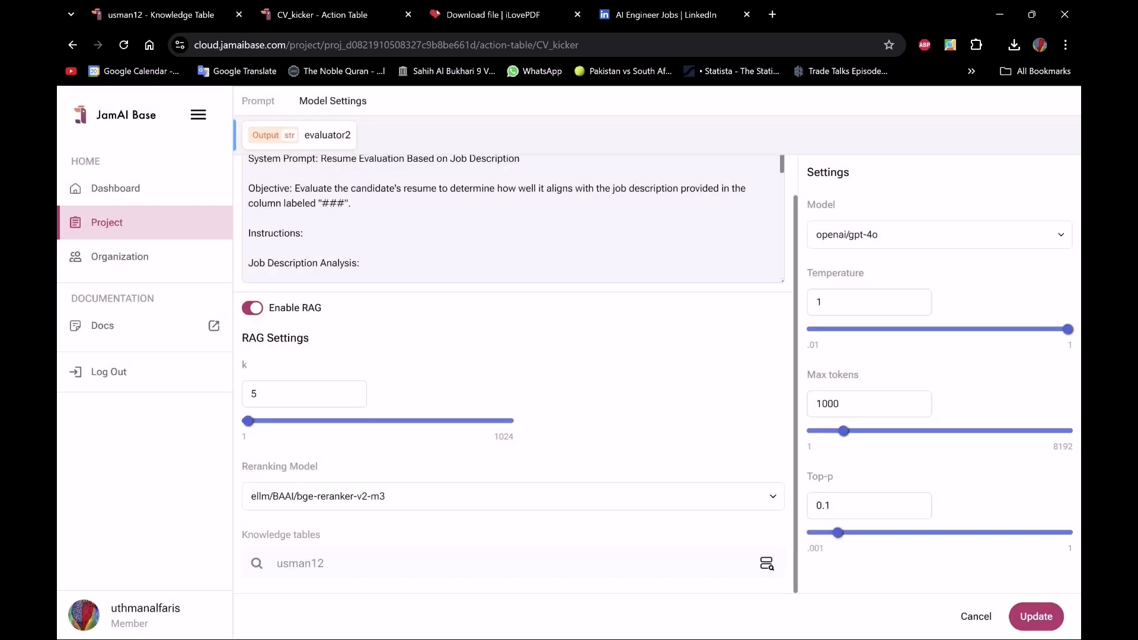
pyautogui.click(1044, 618)
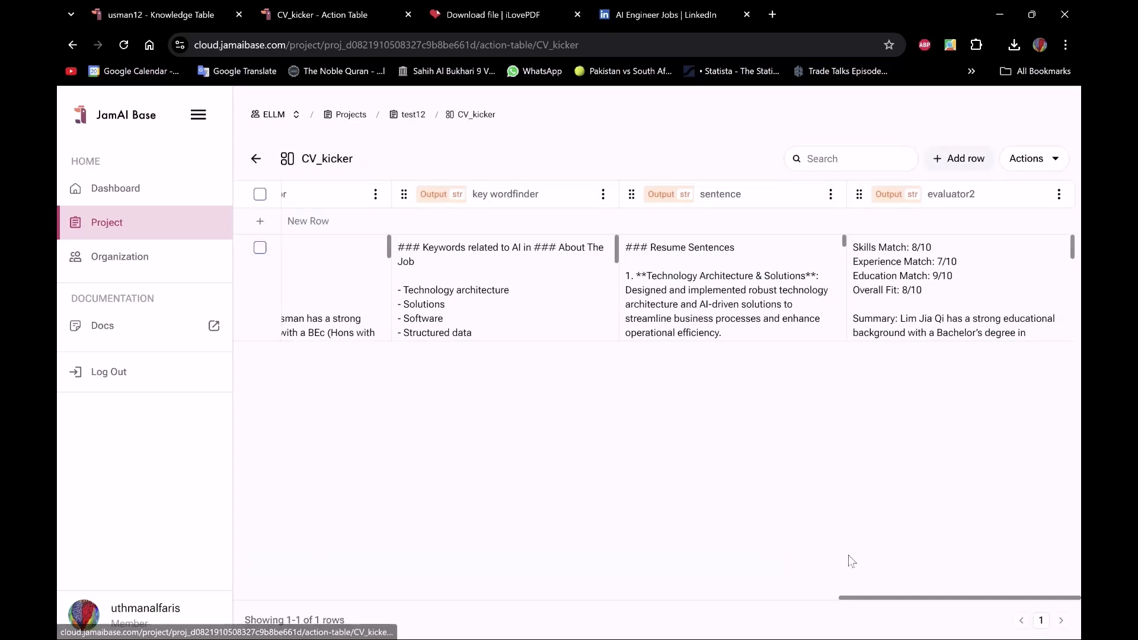
# Select all rows of the CV_kicker table and regenerate their output columns.
pyautogui.click(261, 194)
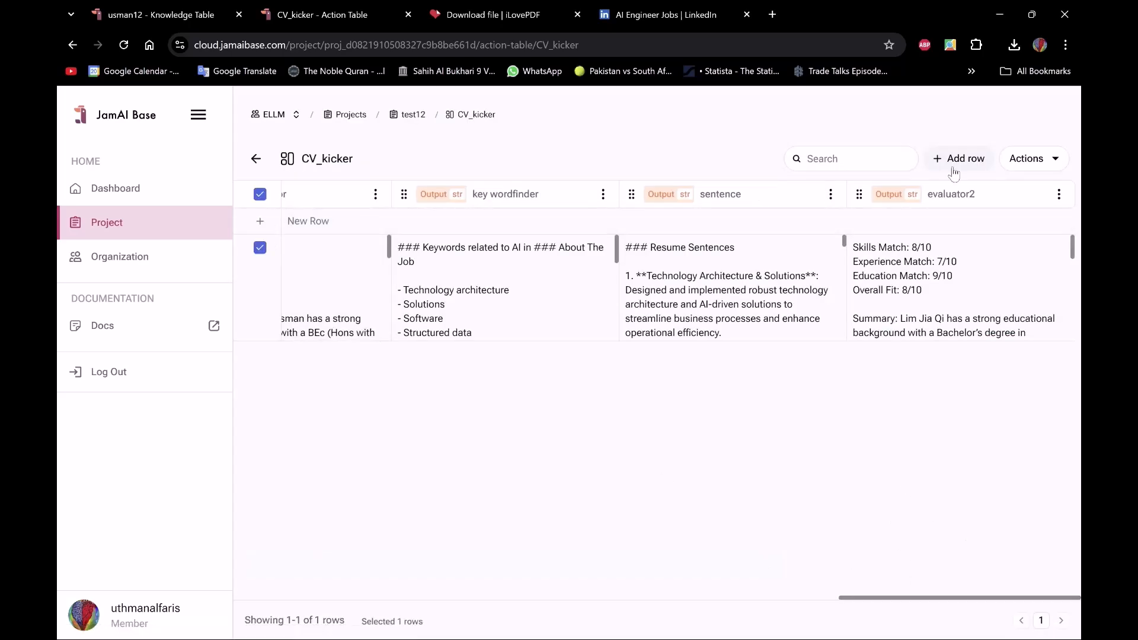
pyautogui.click(1031, 158)
pyautogui.click(1005, 287)
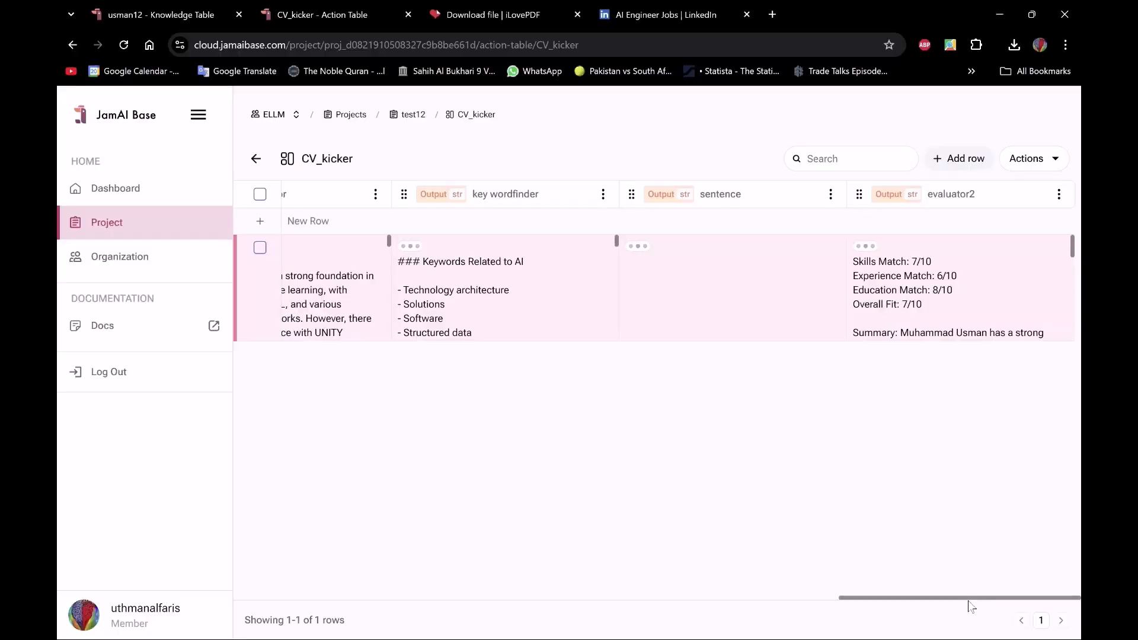
# Compare the regenerated candidate scores and summaries in the evaluator and evaluator2 columns.
pyautogui.moveTo(970, 600); pyautogui.dragTo(871, 571)
pyautogui.scroll(-6, 617, 288)
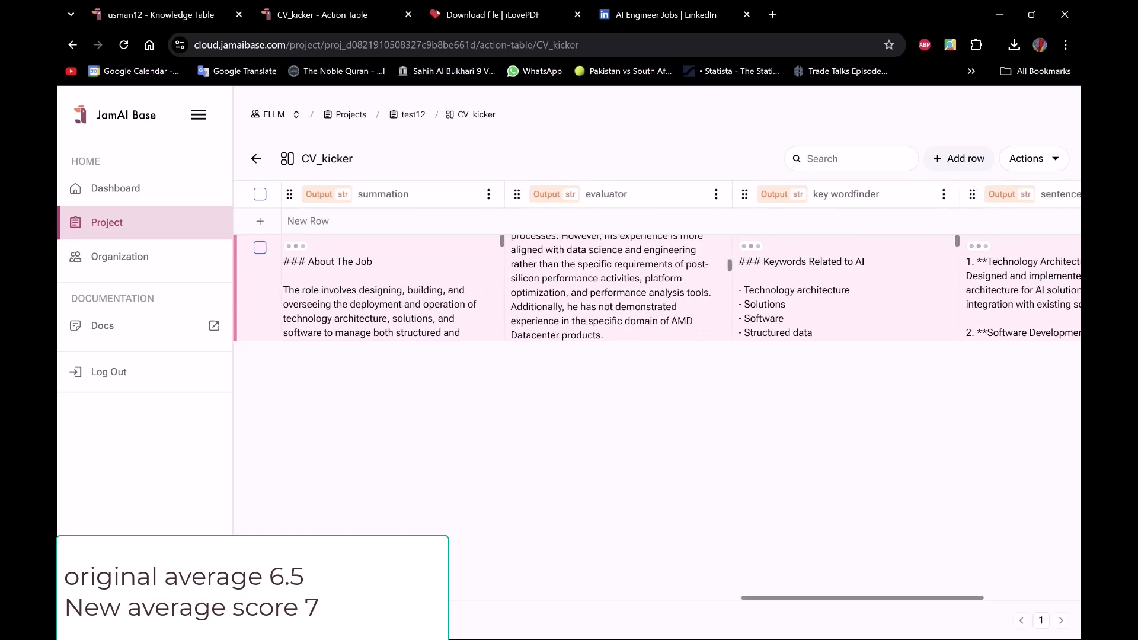
pyautogui.scroll(6, 617, 288)
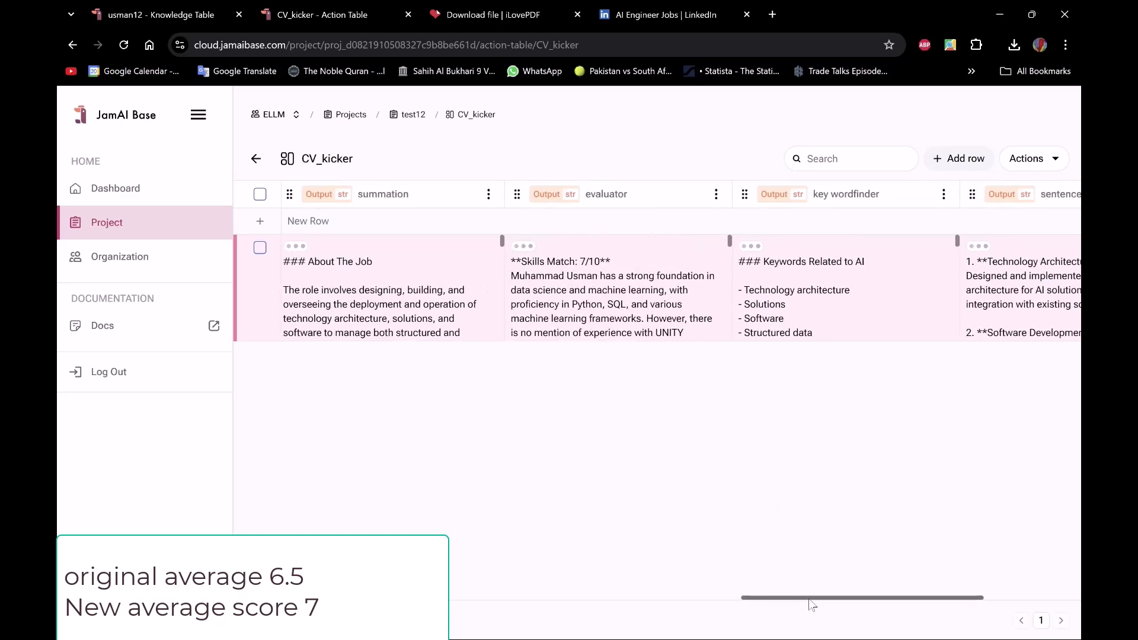
pyautogui.moveTo(812, 602); pyautogui.dragTo(910, 586)
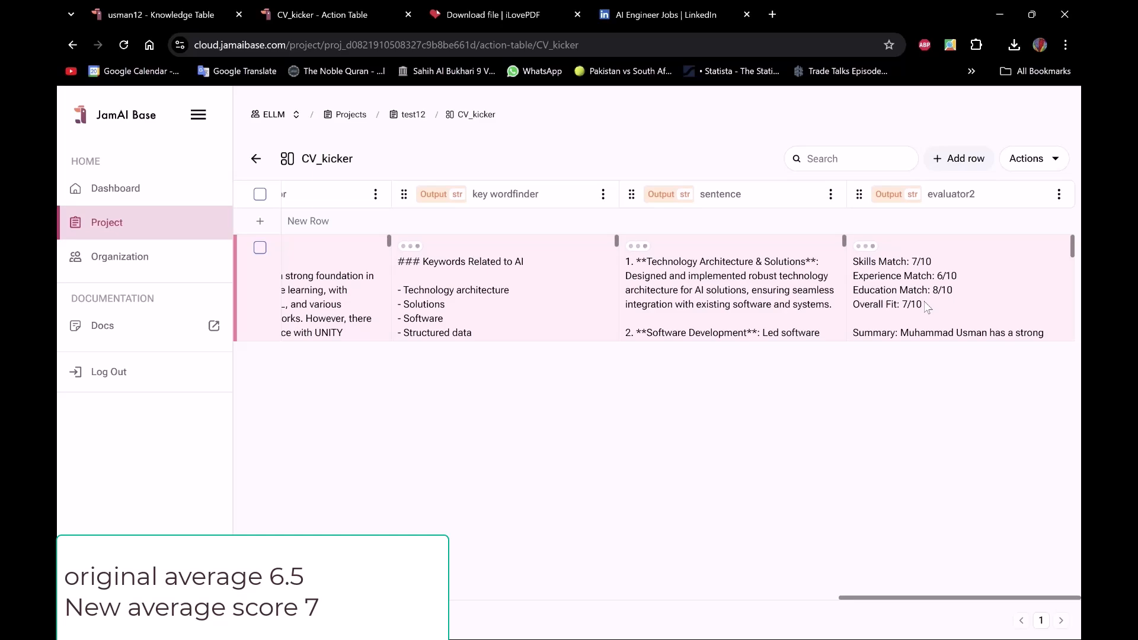
pyautogui.scroll(-1, 927, 307)
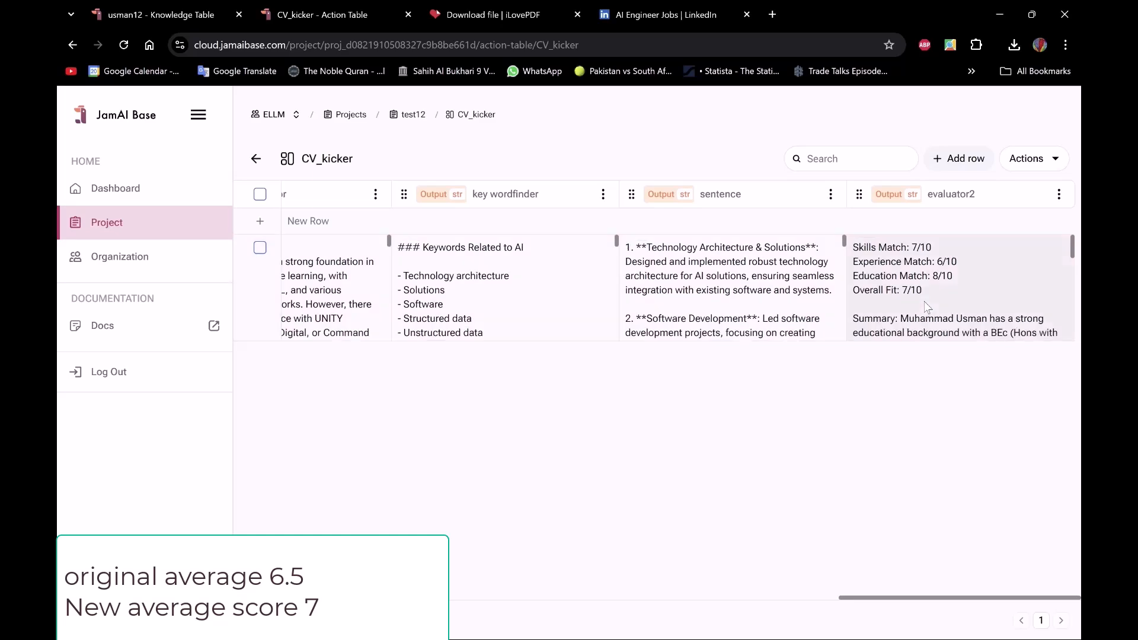